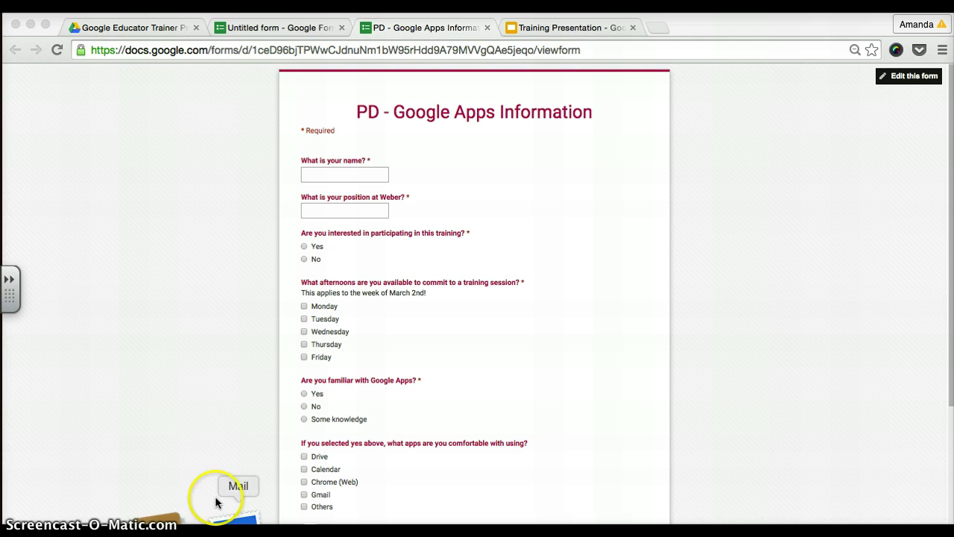
- Review the questions in the PD - Google Apps Information example form, then return to the untitled form
scroll(196, 414, "down", 4)
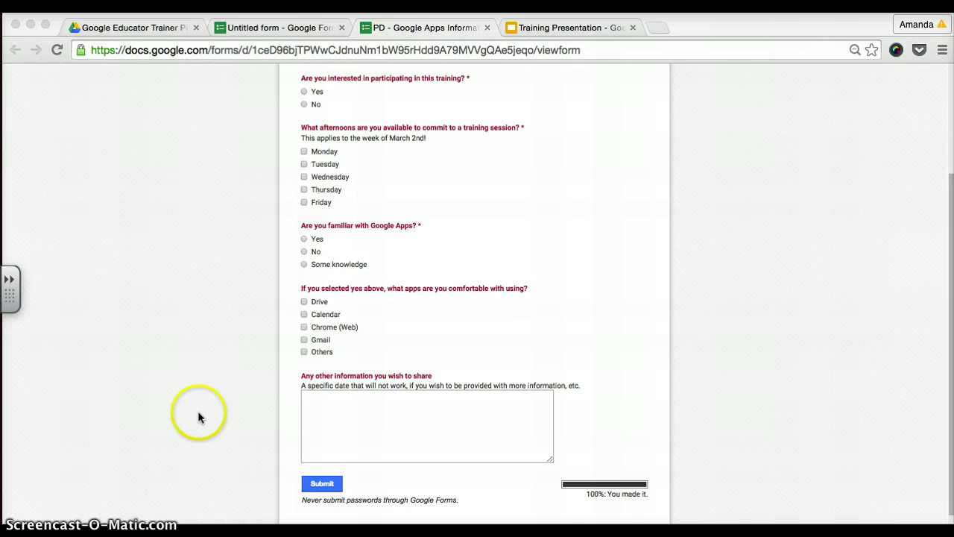
scroll(198, 411, "up", 5)
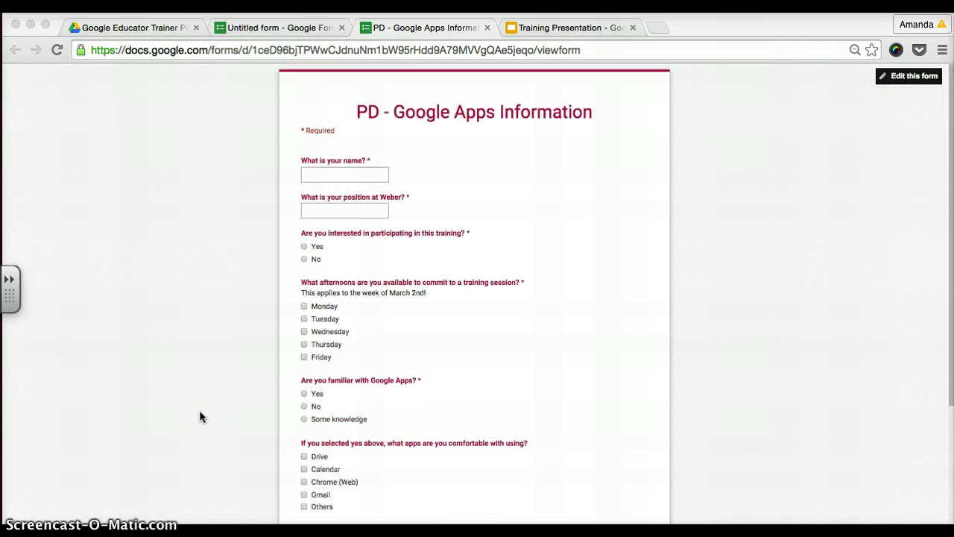
left_click(279, 29)
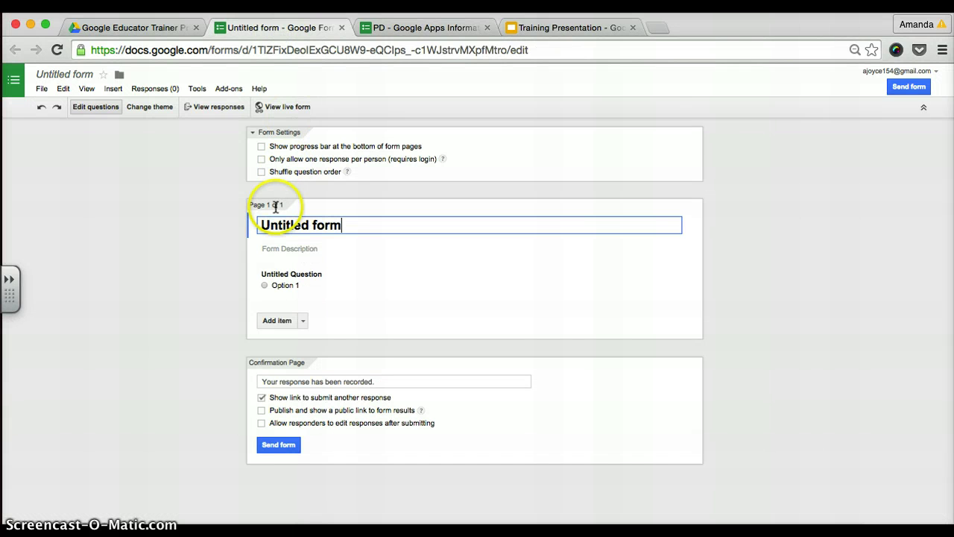
- Look up in Google Drive where a new Google Form is created
left_click(183, 28)
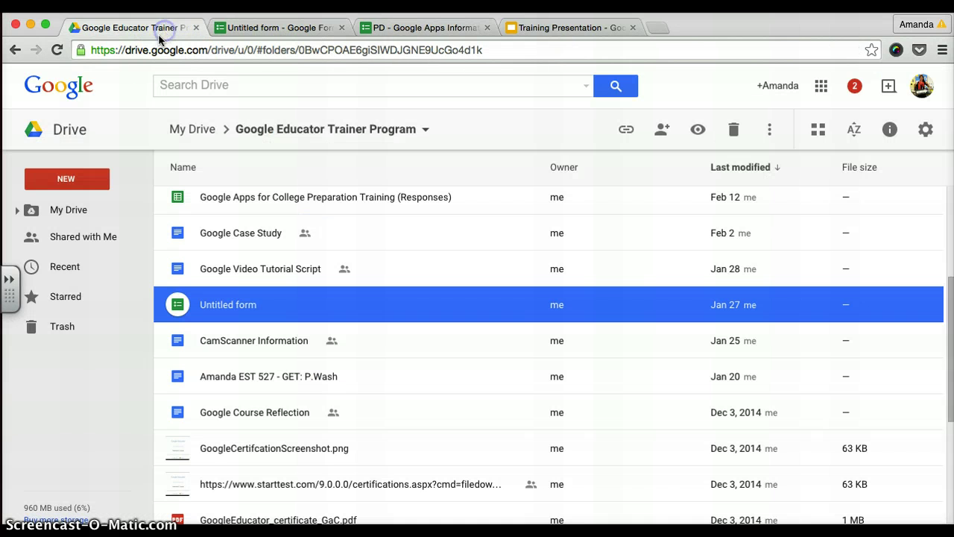
left_click(79, 179)
mouse_move(118, 393)
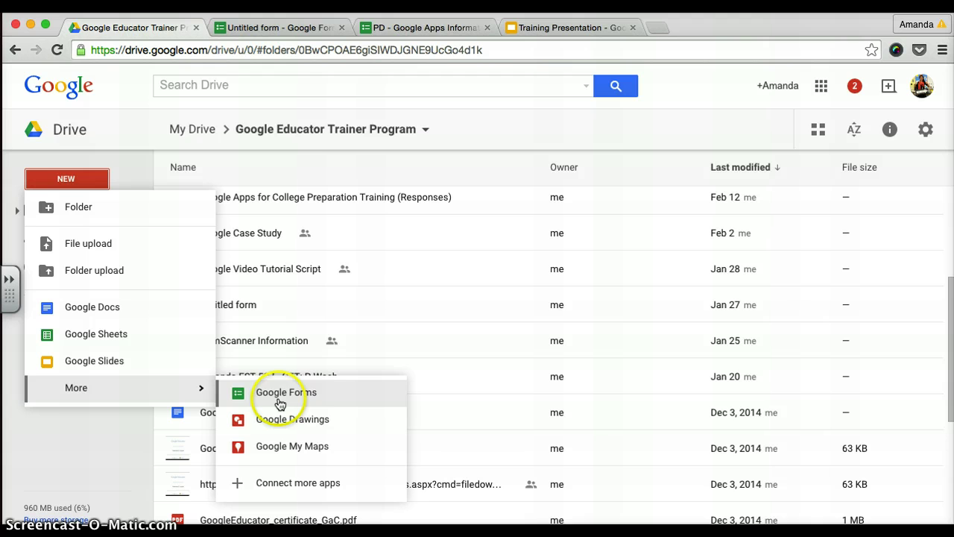
- Switch to the untitled form and change its title to "All About Me!"
left_click(262, 28)
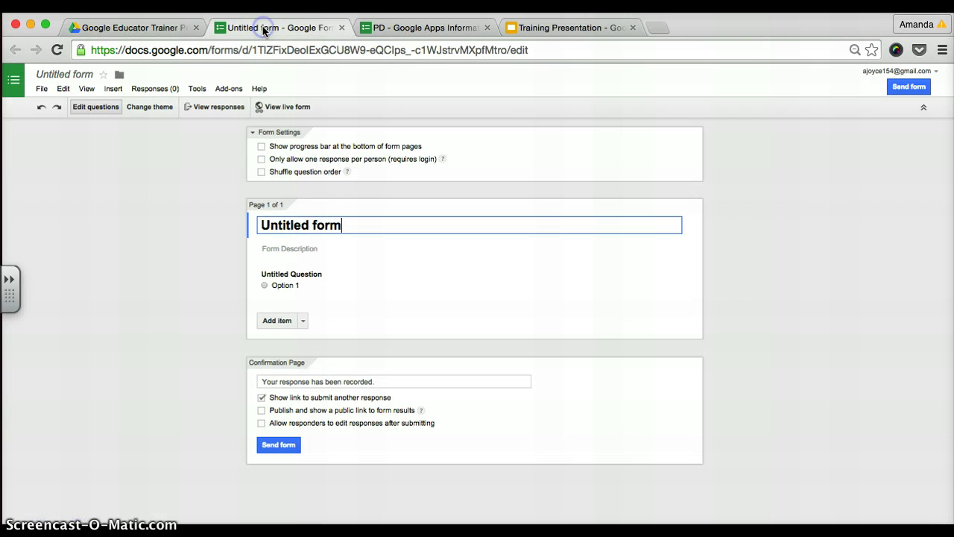
left_click_drag(342, 225, 246, 221)
key("BackSpace")
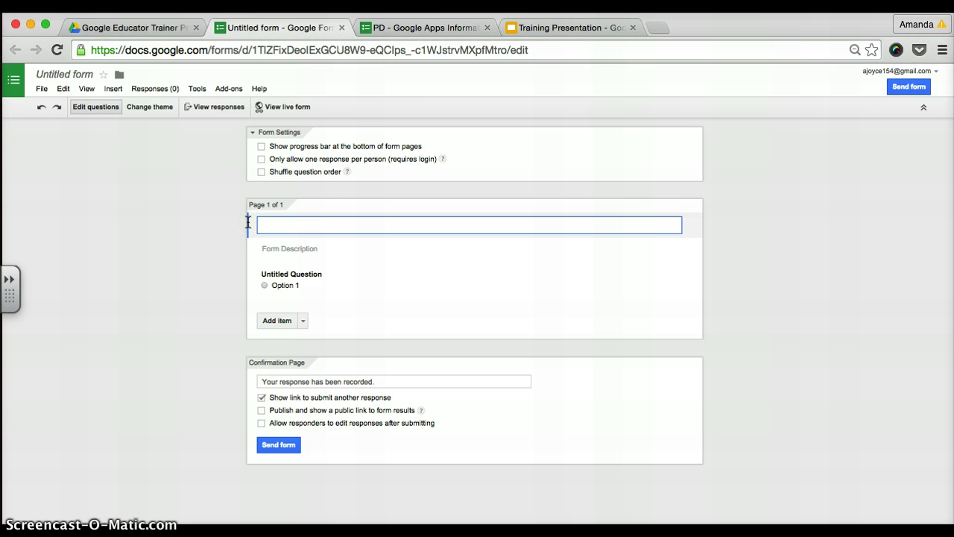
type("All About m")
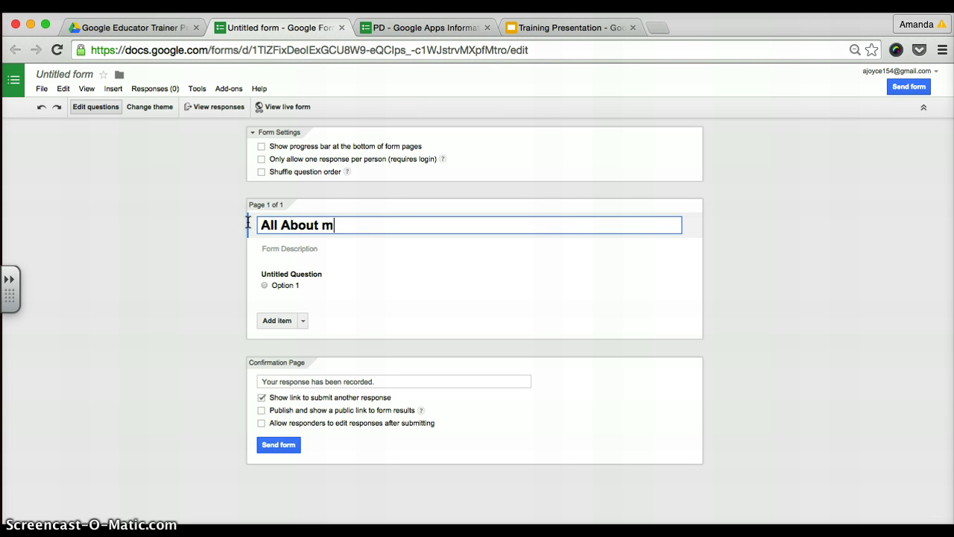
key("BackSpace")
type("Me!")
left_click(182, 236)
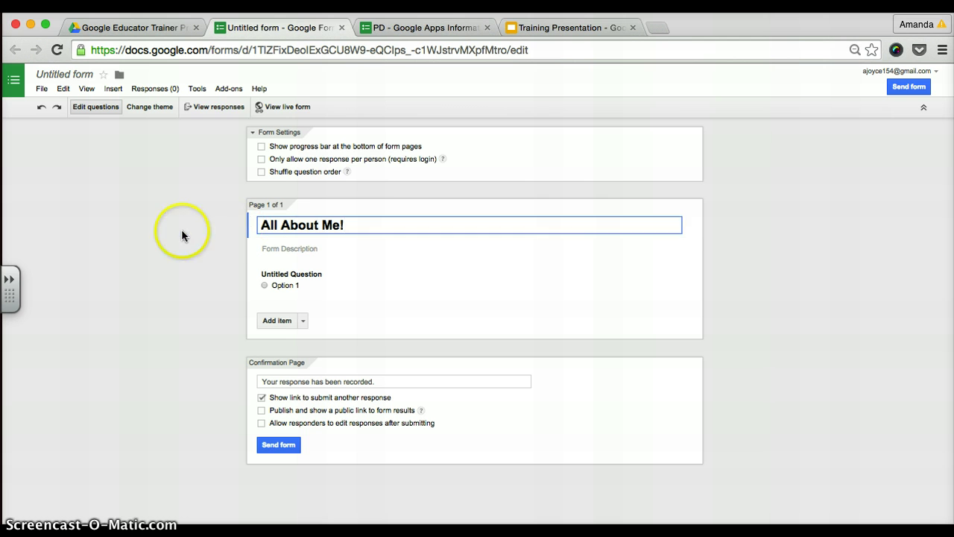
left_click(184, 237)
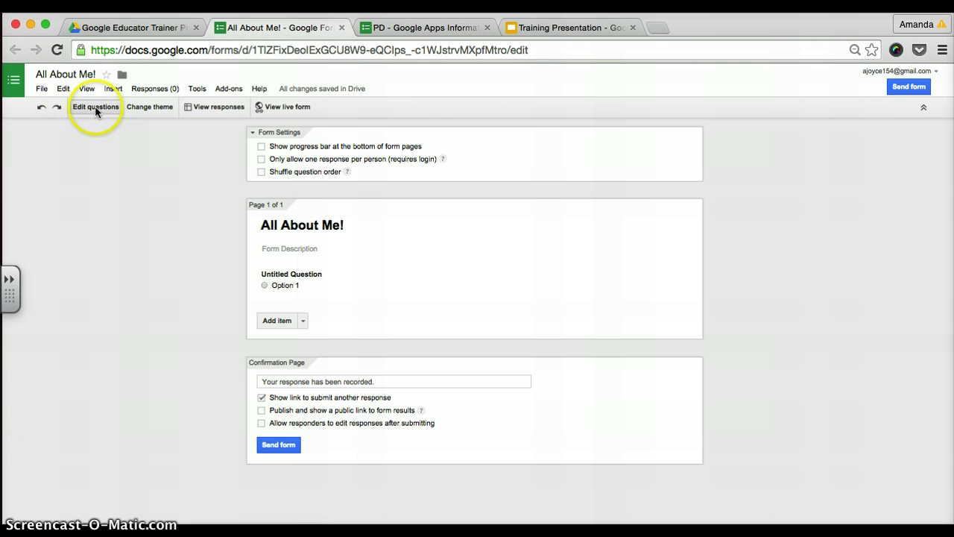
- Apply the Classic Ornamental theme to the form and return to editing its questions
left_click(160, 107)
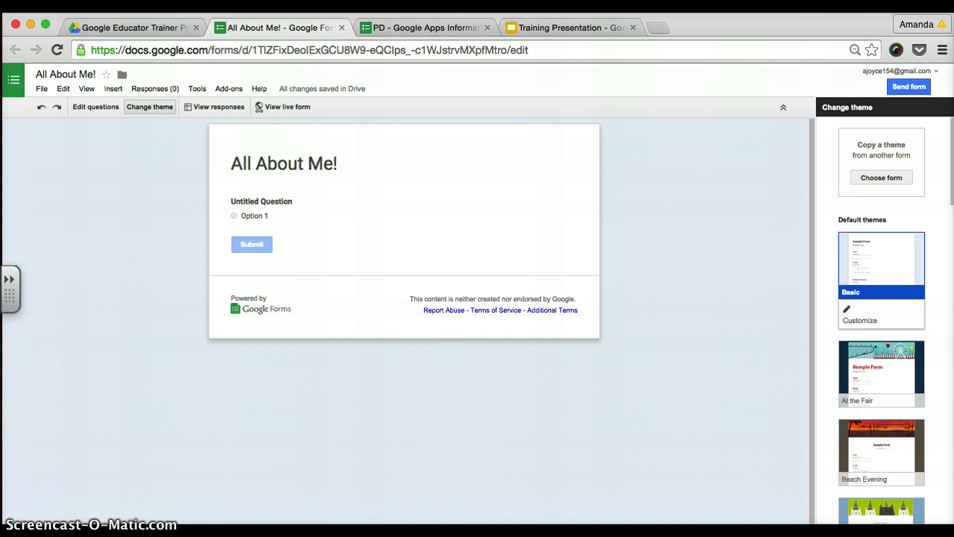
scroll(900, 371, "down", 5)
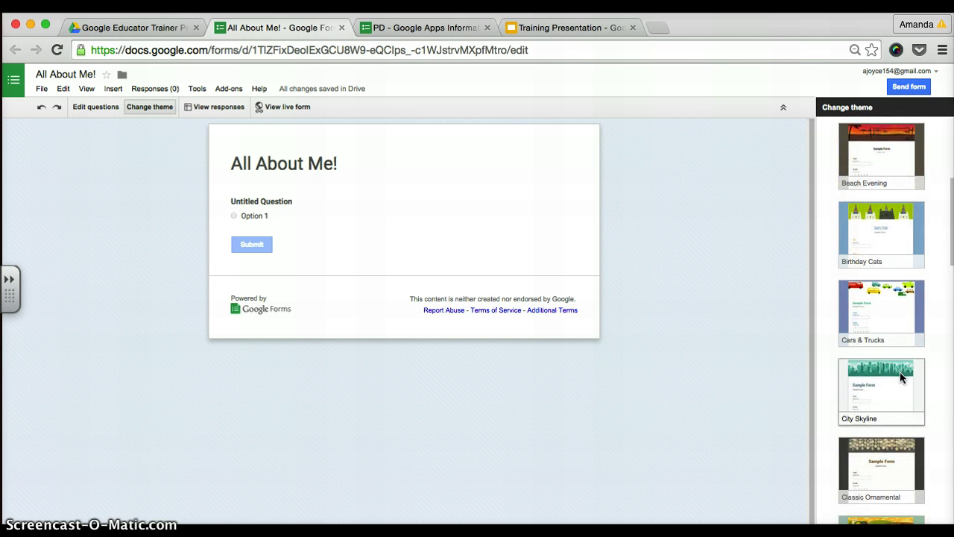
scroll(899, 372, "down", 3)
left_click(863, 328)
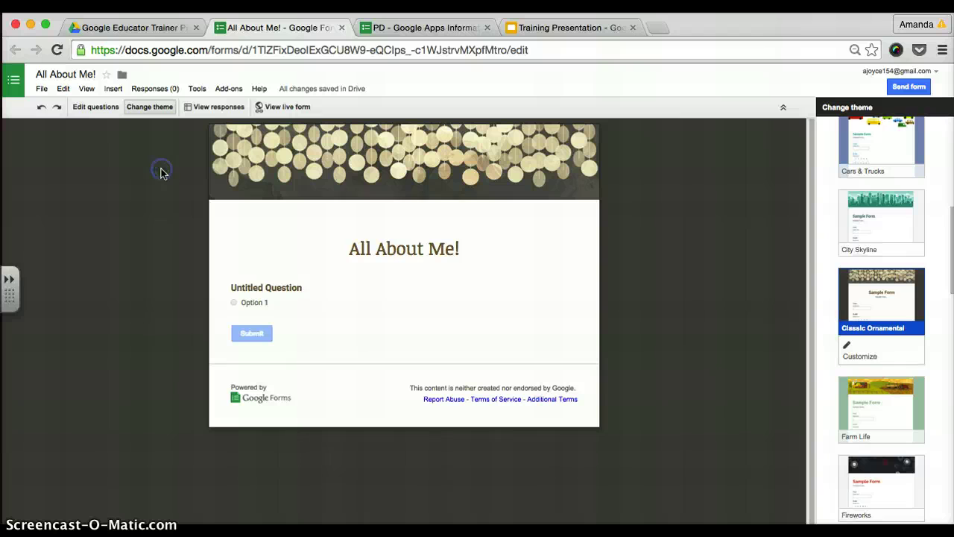
left_click(89, 106)
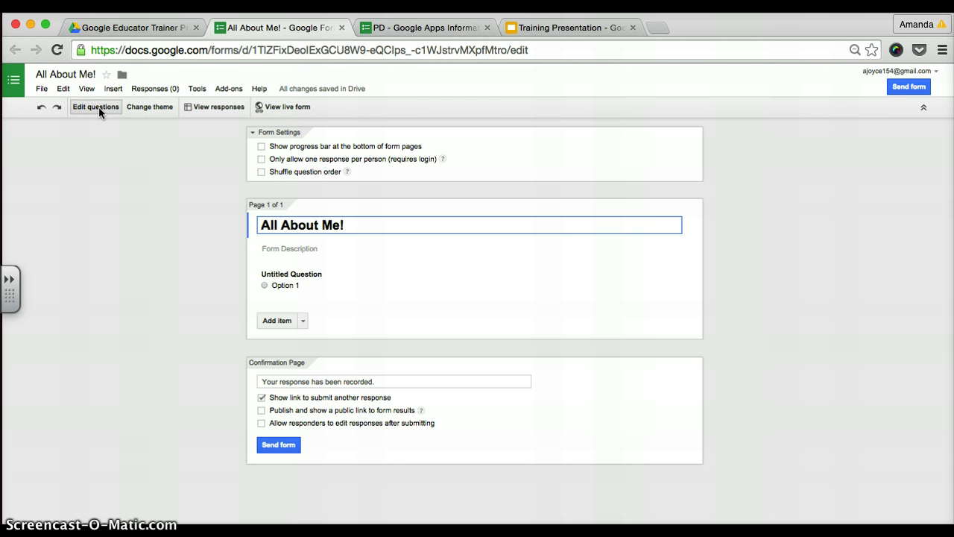
left_click(43, 90)
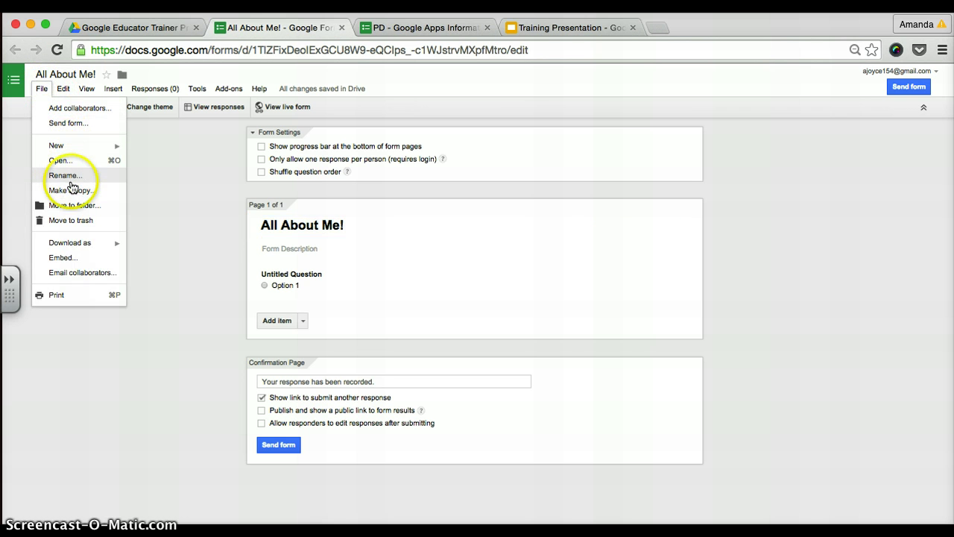
left_click(82, 242)
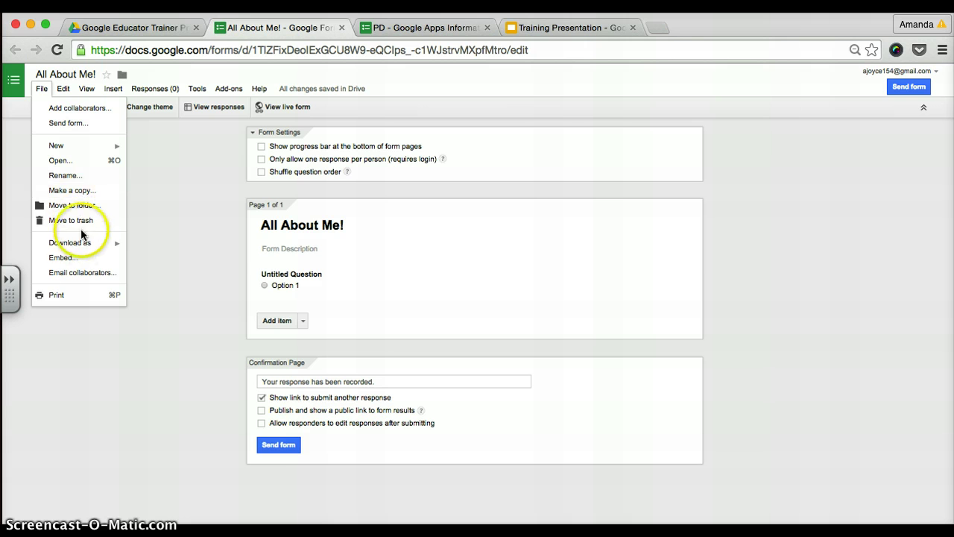
left_click(98, 87)
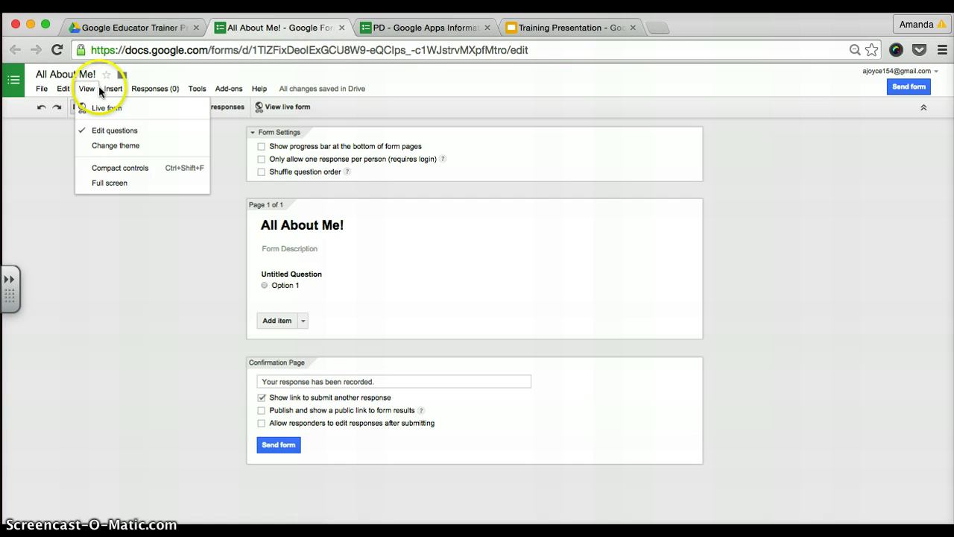
left_click(110, 88)
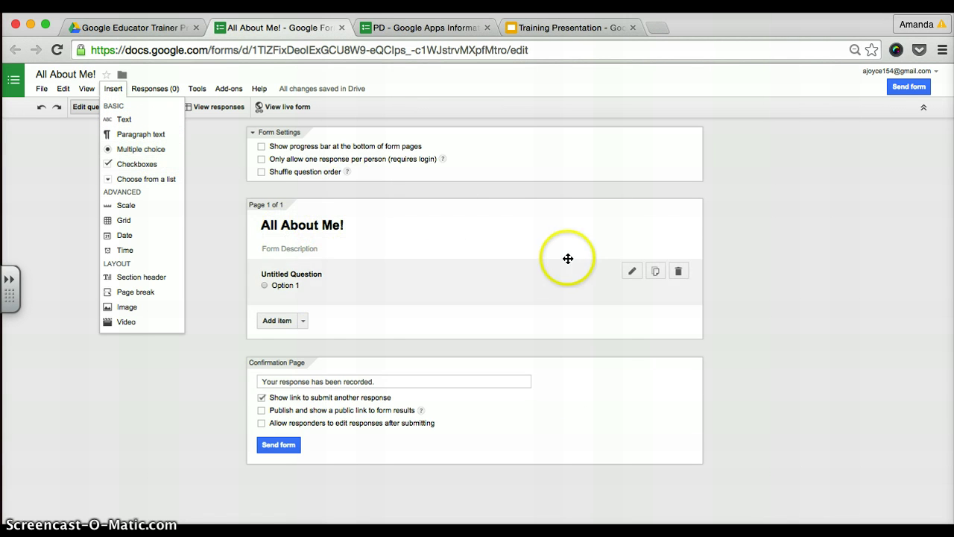
left_click(487, 327)
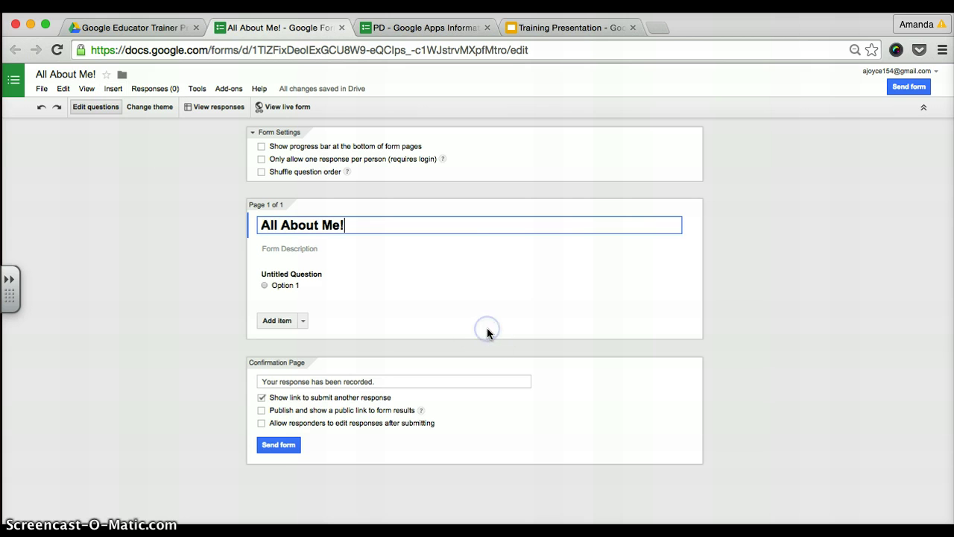
- Title the first question "What is your name?" and give it the help text "First and Last name, please!"
left_click(269, 276)
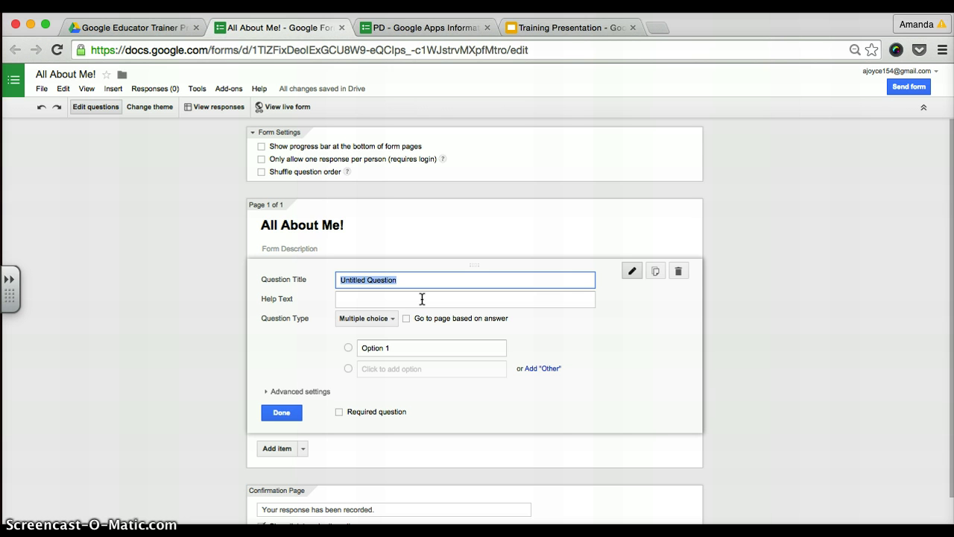
key("BackSpace")
type("What is your name?")
left_click(397, 308)
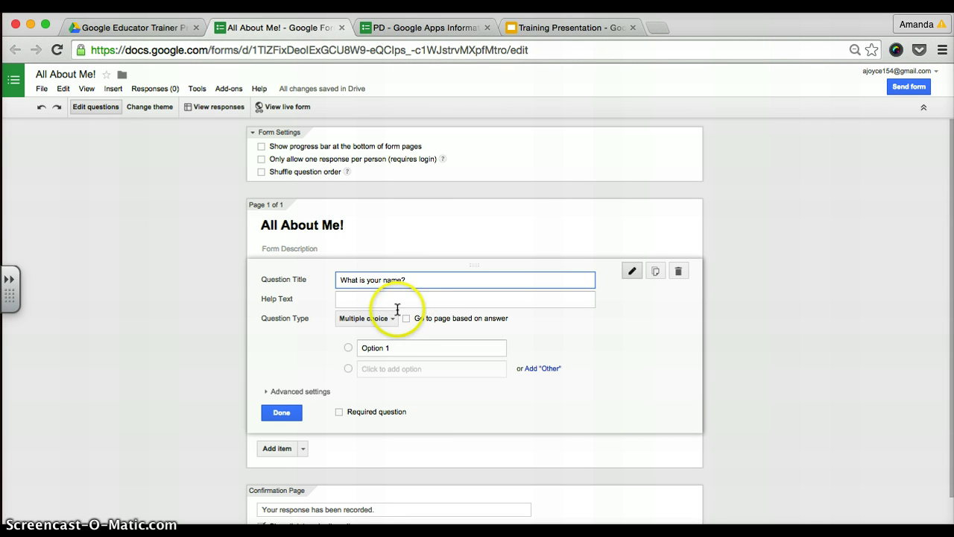
left_click(362, 297)
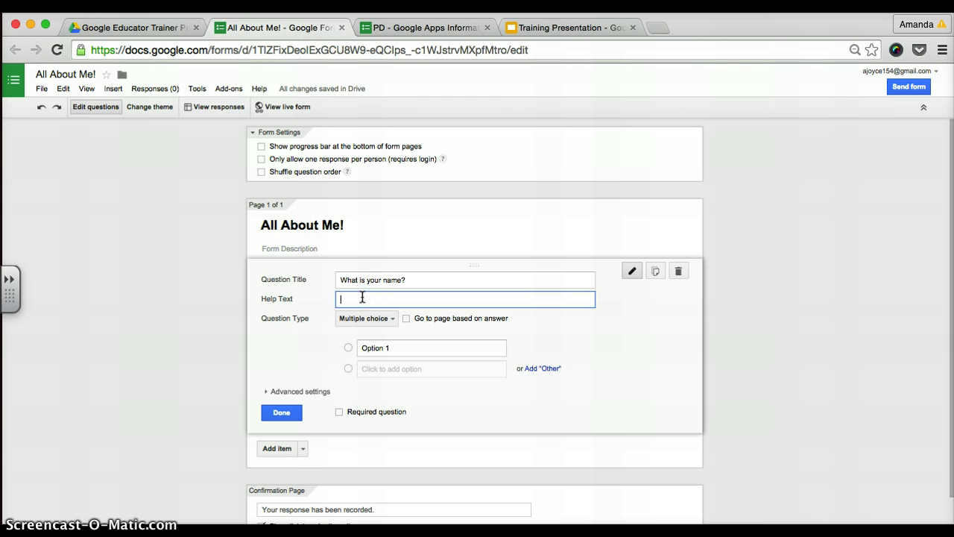
type("First and Last name, please!")
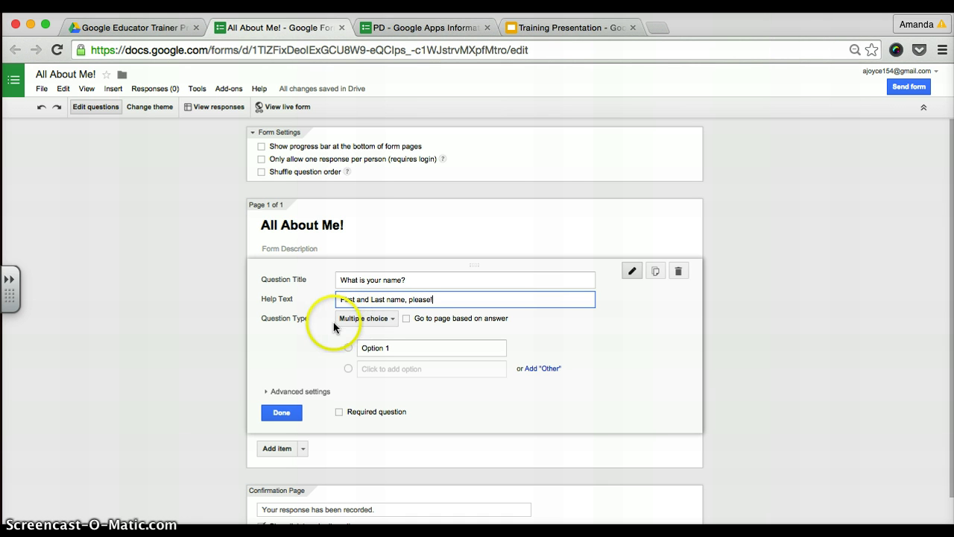
- Set the name question's type to Text, make it required and finish editing it
left_click(366, 321)
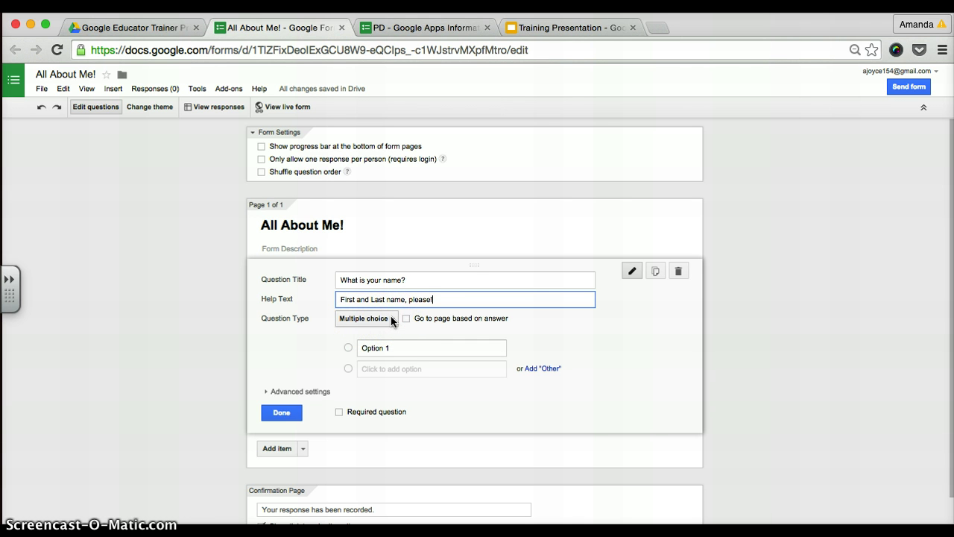
left_click(392, 321)
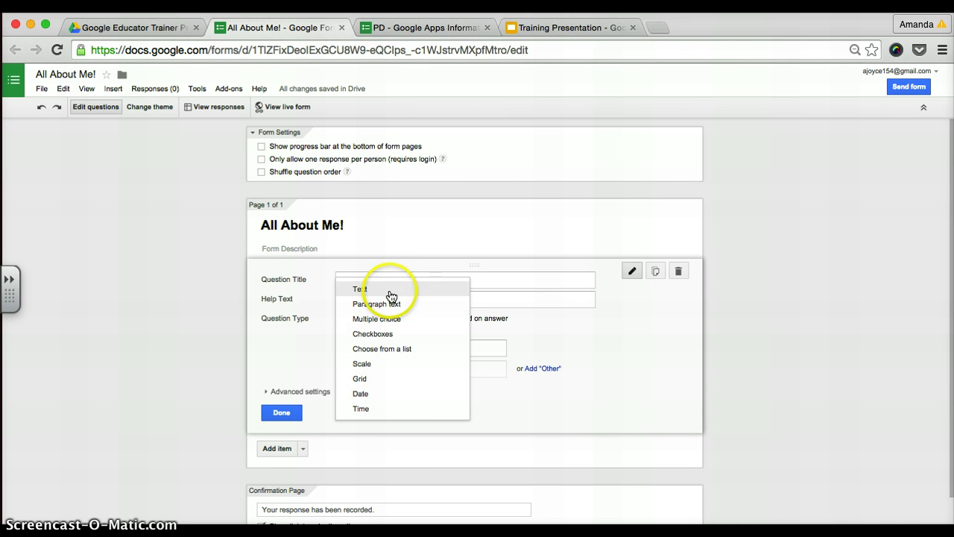
left_click(389, 290)
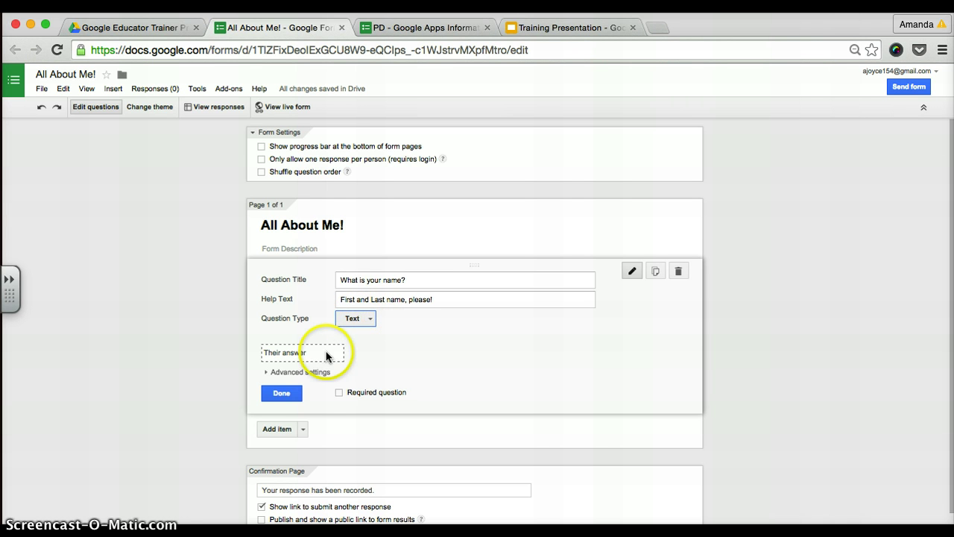
left_click(339, 393)
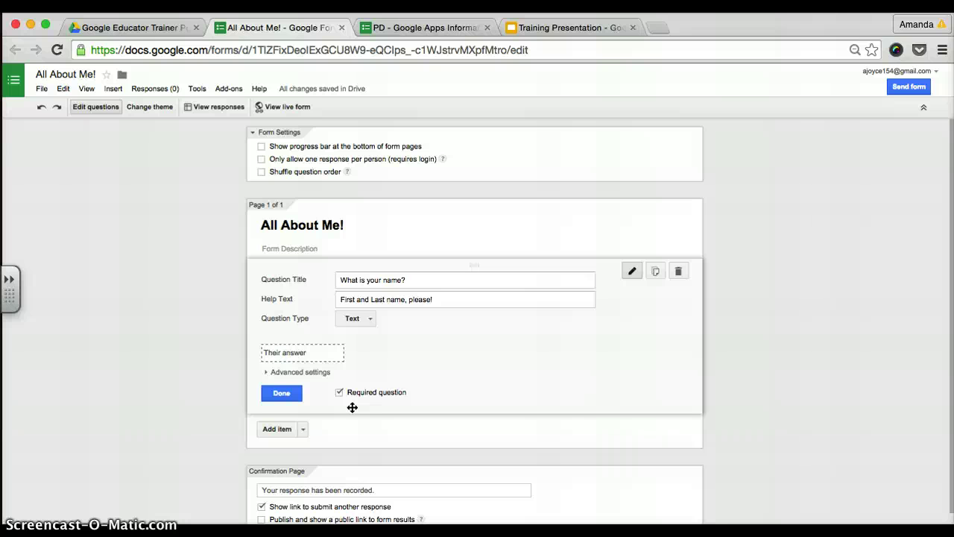
left_click(288, 392)
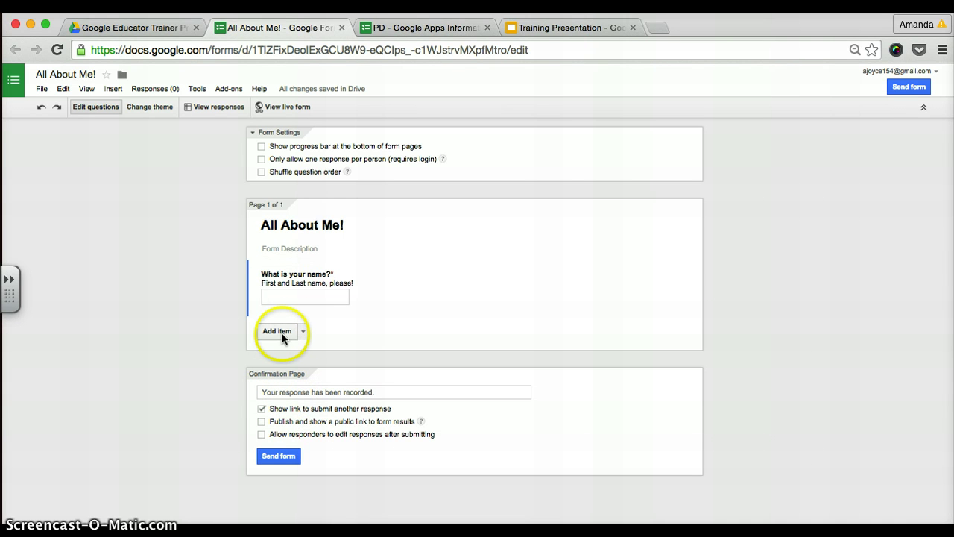
- Add a multiple choice question titled "What is your favorite subject?" below the name question
left_click(302, 332)
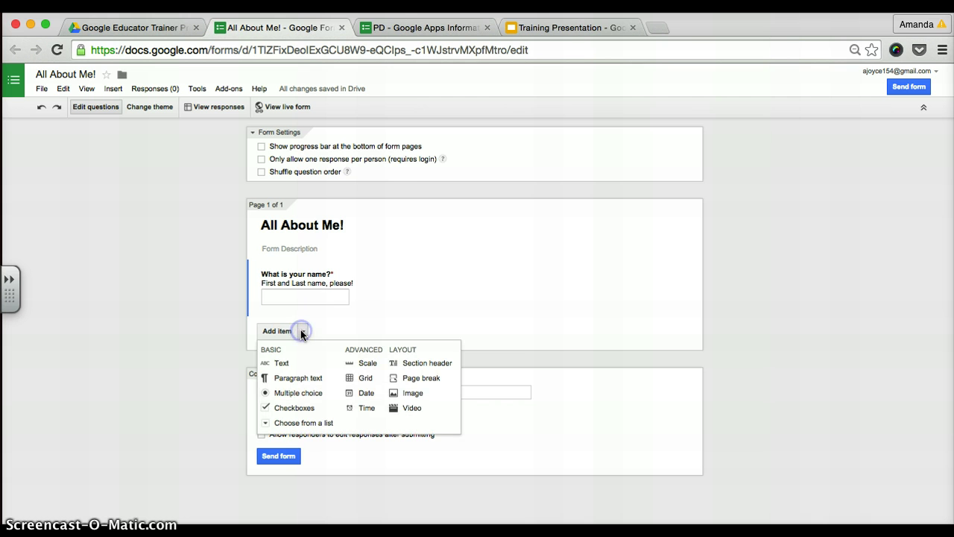
left_click(302, 393)
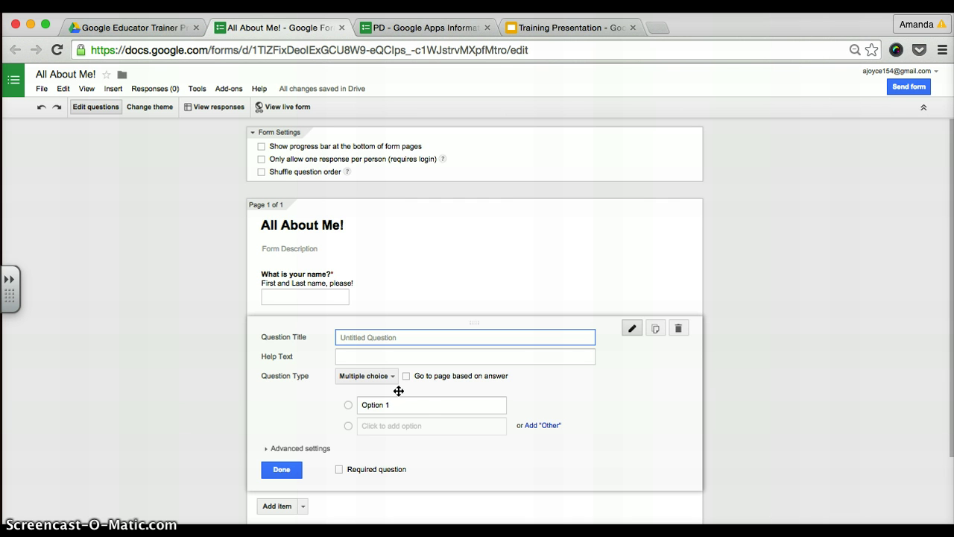
left_click(400, 395)
type("What is your favorite subject?")
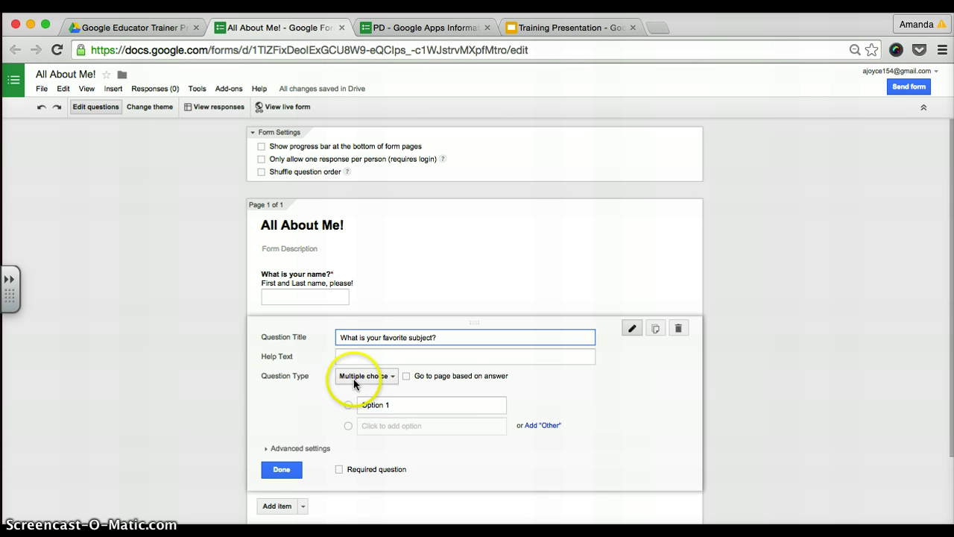
left_click(353, 378)
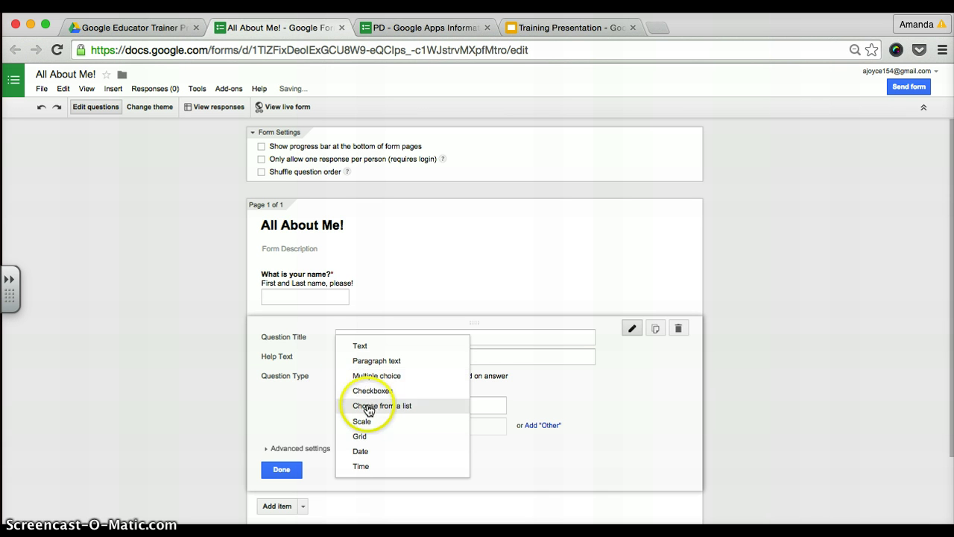
left_click(368, 408)
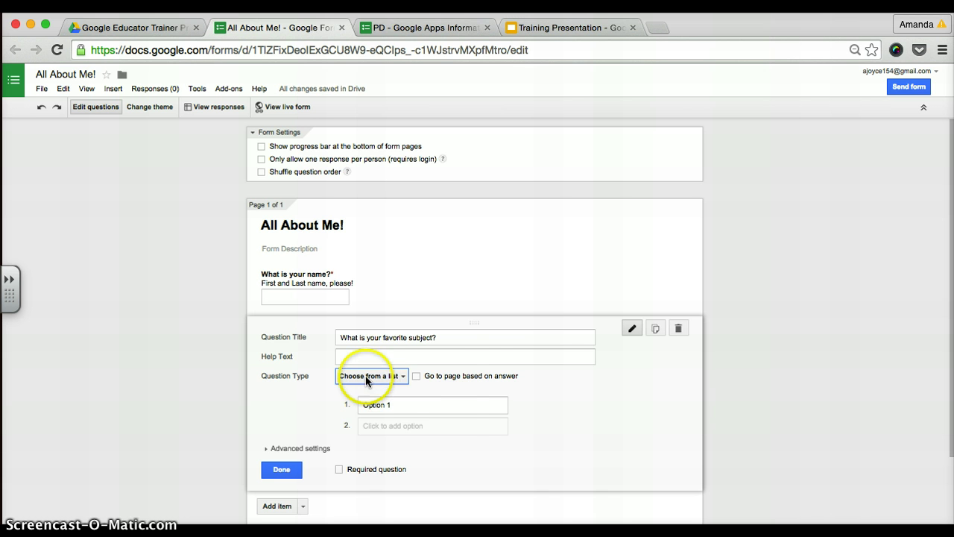
left_click(366, 376)
left_click(373, 348)
- Enter Math, ELA and Social Studies as the first three answer options of the favorite subject question
left_click(380, 405)
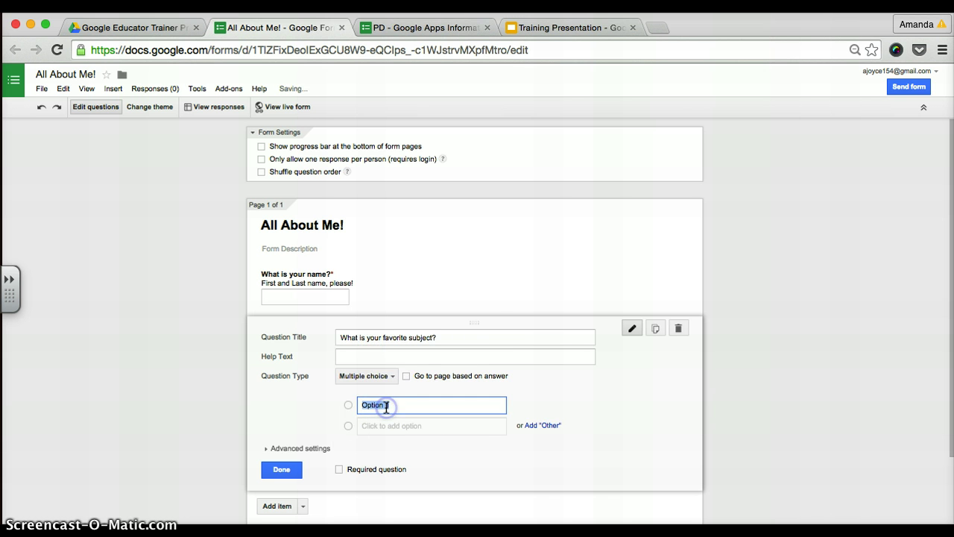
type("Math")
key("Return")
type("E")
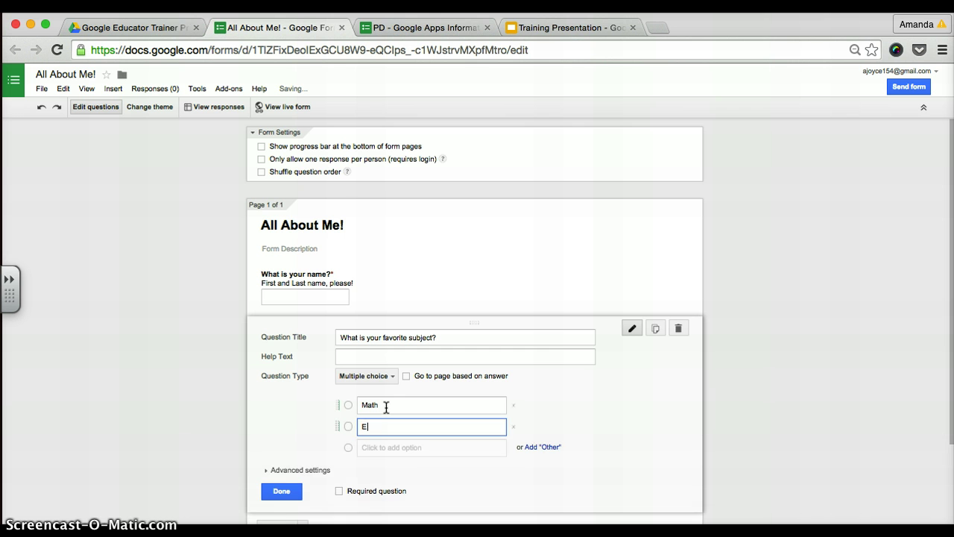
type("LA")
key("Return")
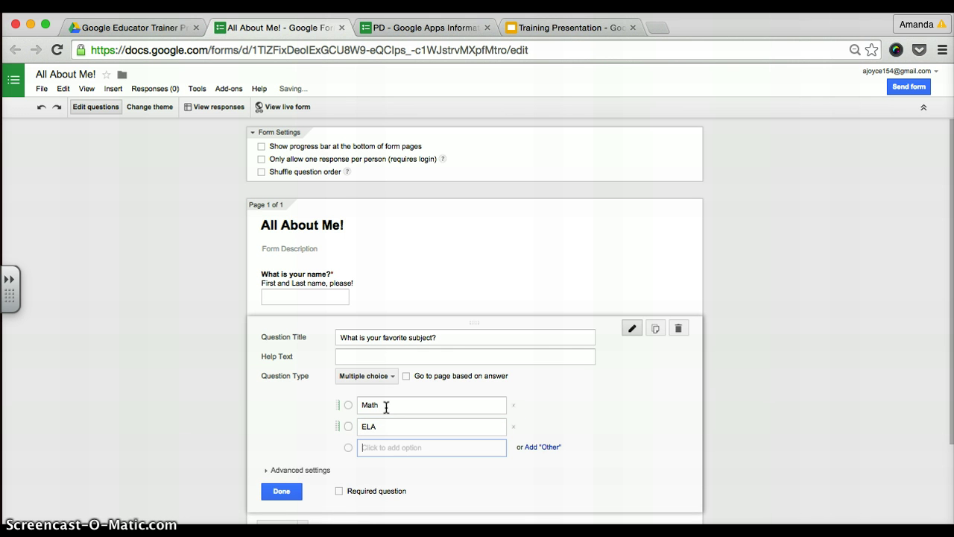
type("Social Studies")
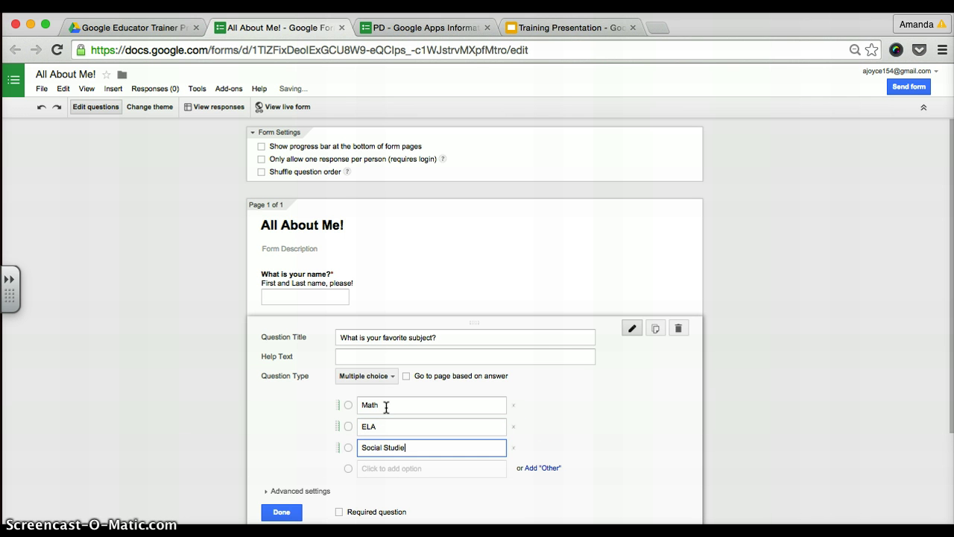
- Add Science and Music as further answer options and finish editing the favorite subject question
key("Tab")
key("Tab")
type("Science")
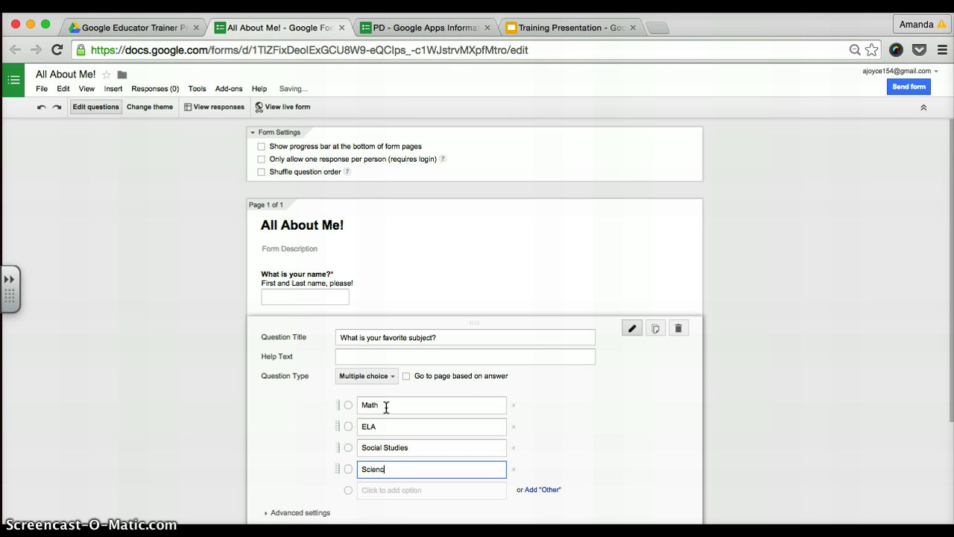
key("Tab")
key("Tab")
type("Mus")
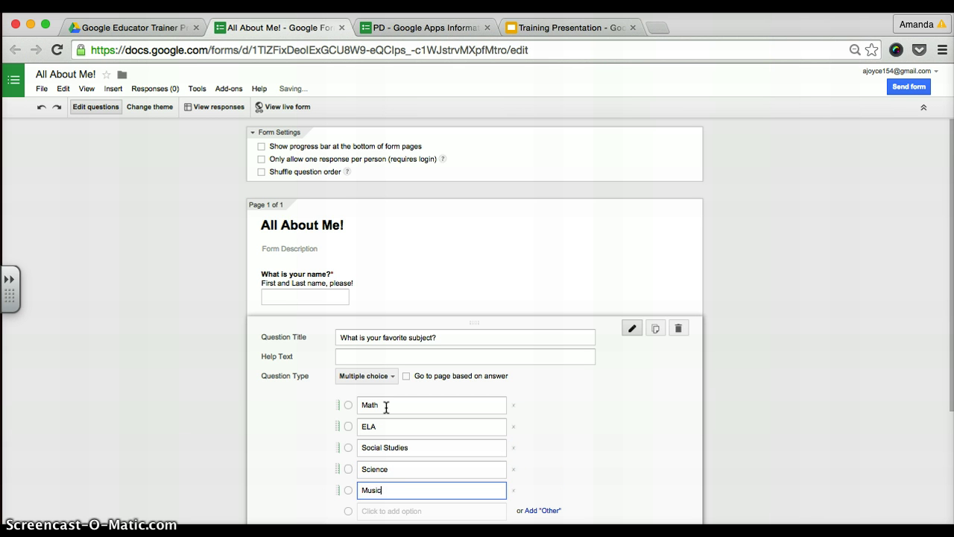
key("Tab")
key("Tab")
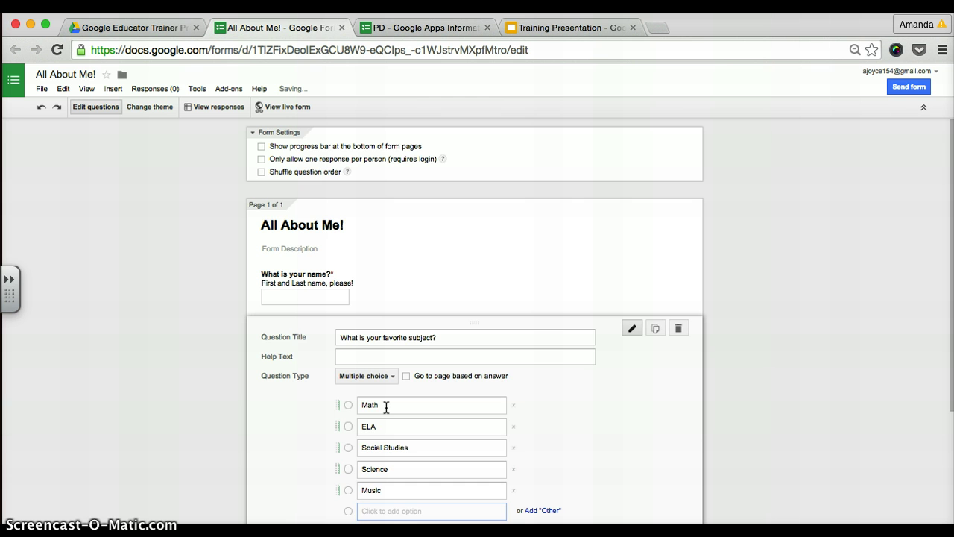
scroll(385, 406, "down", 3)
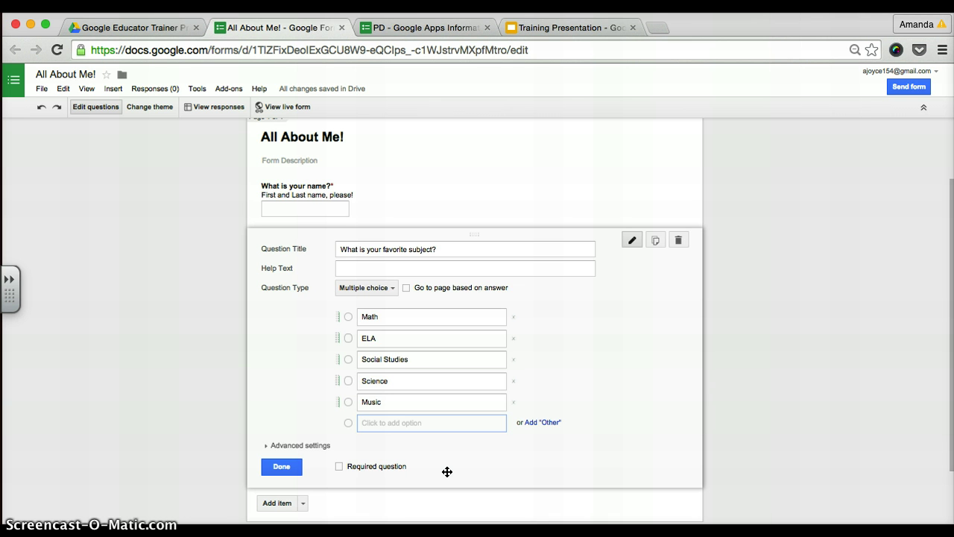
scroll(447, 471, "down", 3)
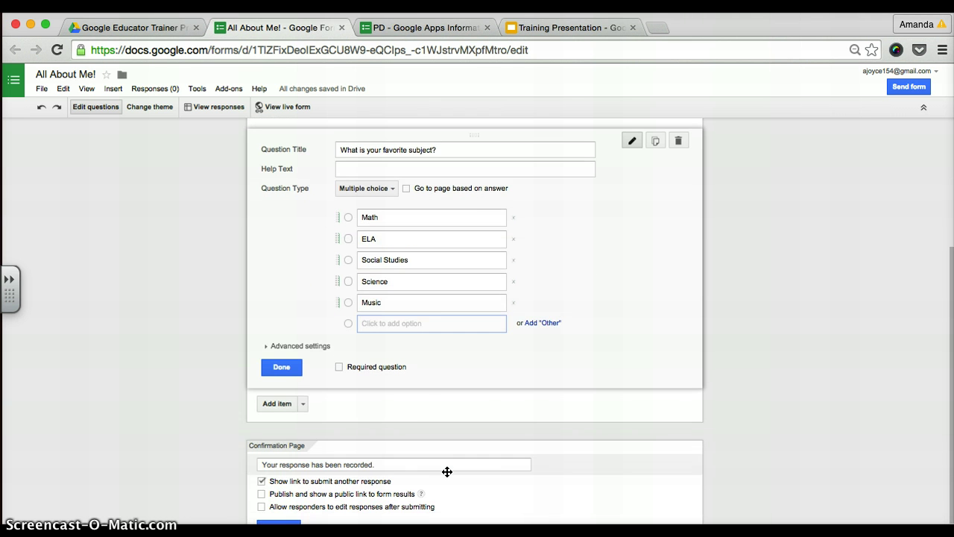
left_click(281, 367)
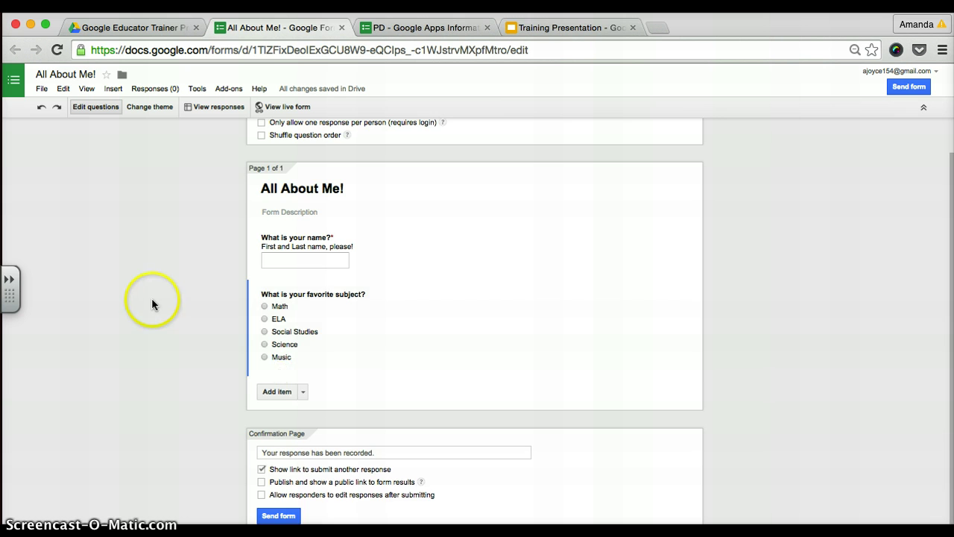
- Preview the live All About Me! form, close the preview and return to the form editor
scroll(152, 297, "up", 1)
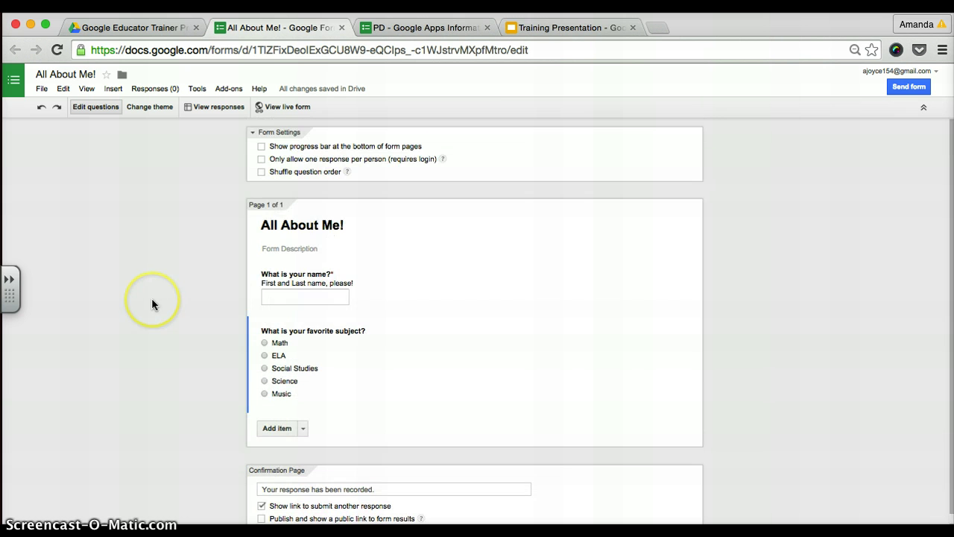
left_click(288, 106)
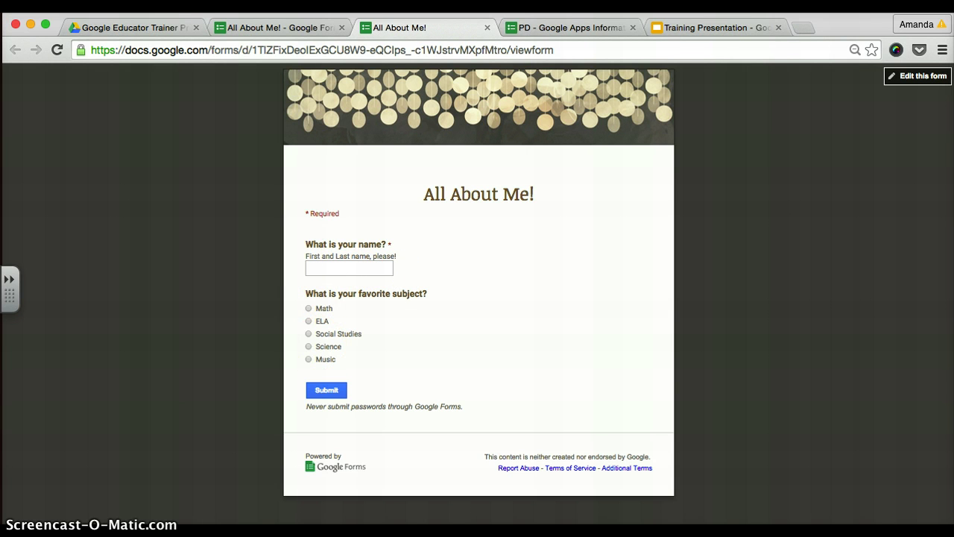
left_click(487, 28)
scroll(394, 338, "down", 2)
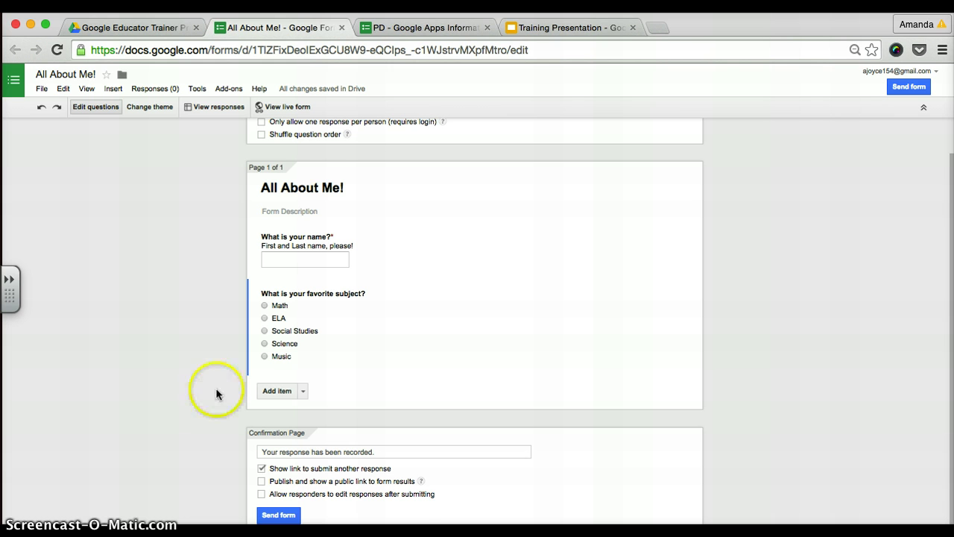
scroll(216, 388, "up", 1)
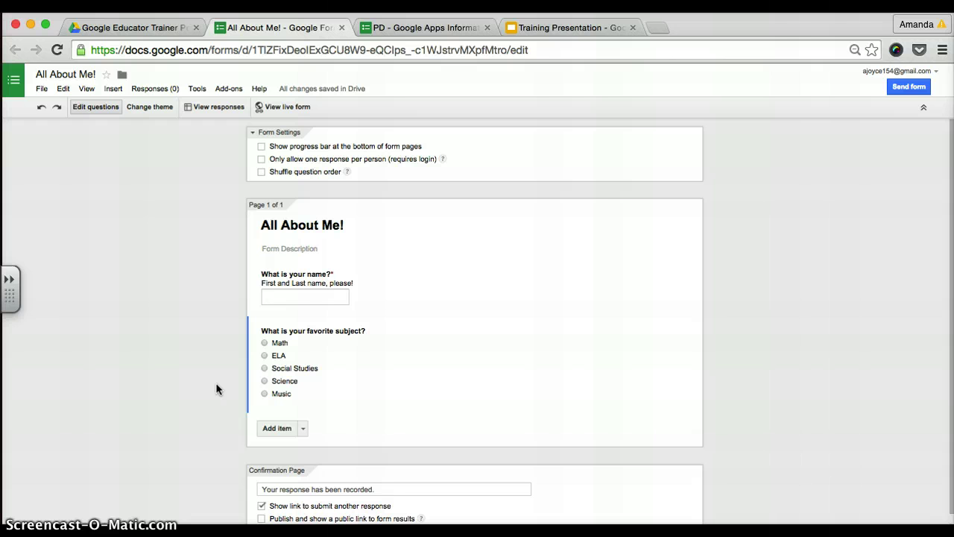
- Switch to Google Drive and open the PD - Google Apps Information form in the Google Educator Trainer Program folder
left_click(176, 28)
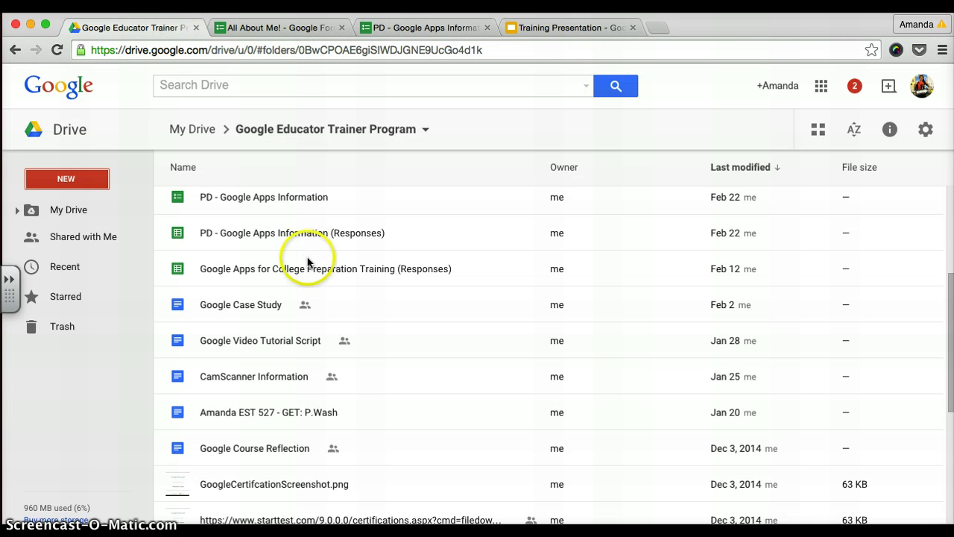
scroll(309, 239, "up", 2)
scroll(308, 269, "up", 1)
double_click(291, 298)
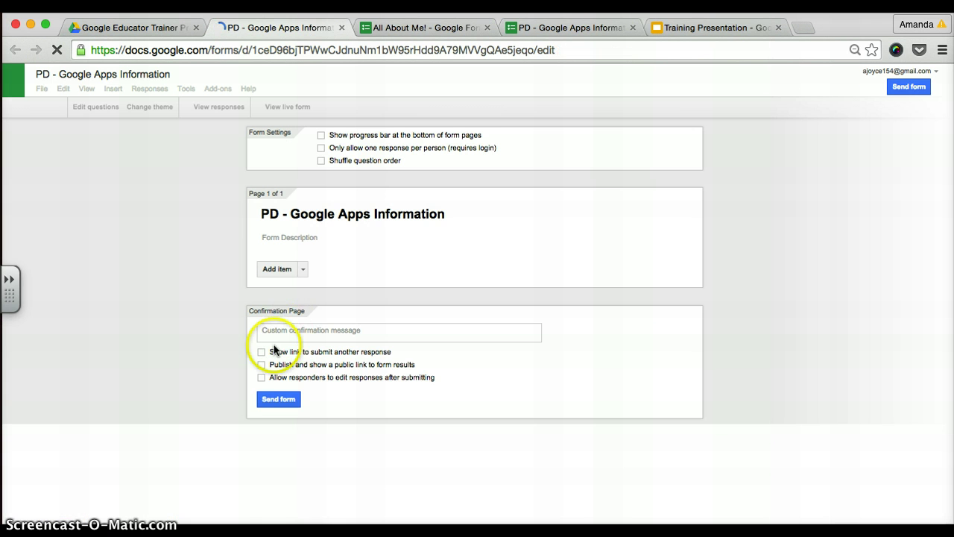
- Examine how the training participation and available afternoons questions are set up in the PD - Google Apps Information form
scroll(179, 377, "down", 2)
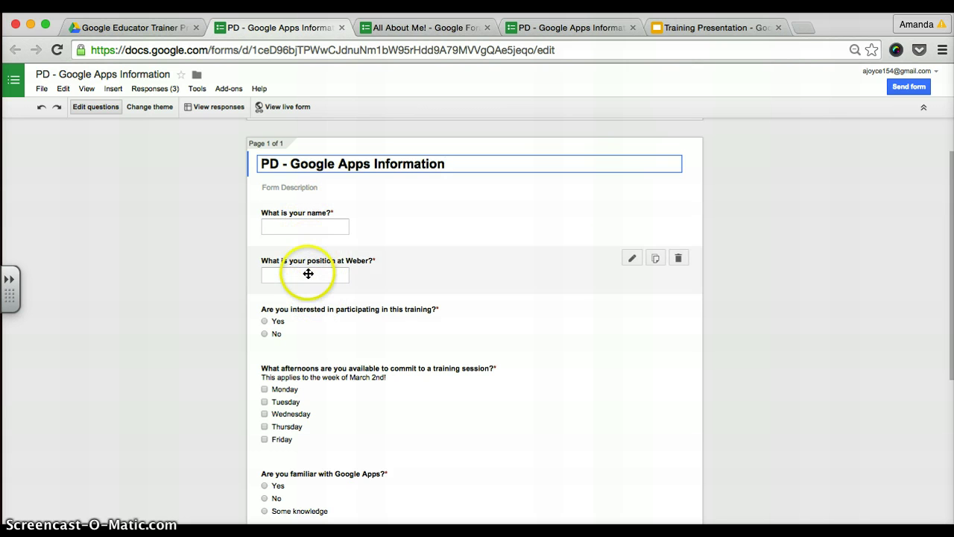
scroll(308, 275, "down", 2)
left_click(283, 270)
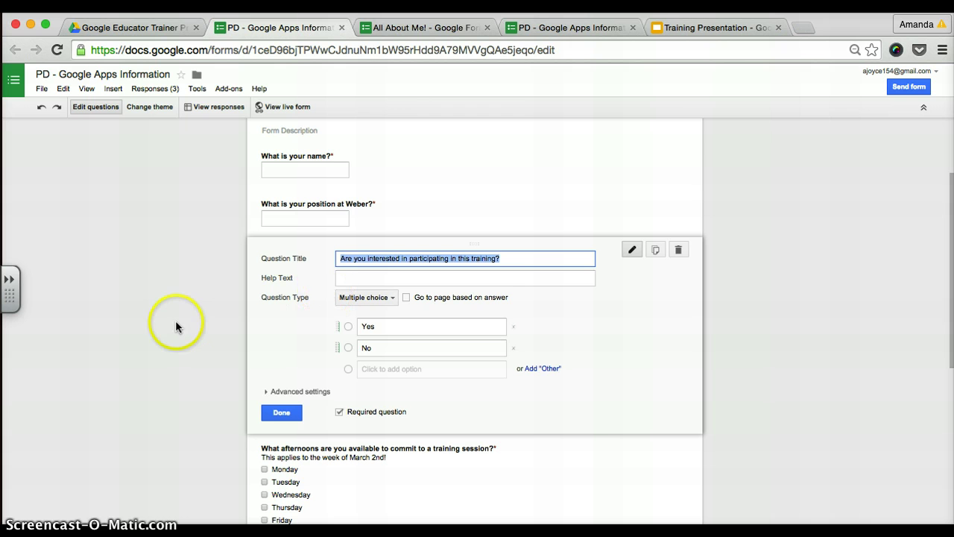
left_click(305, 469)
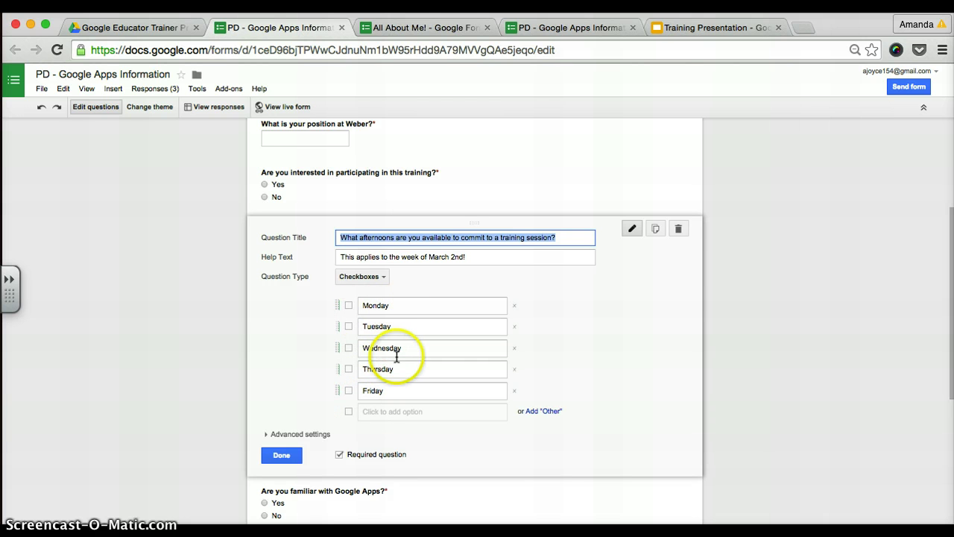
scroll(325, 296, "down", 1)
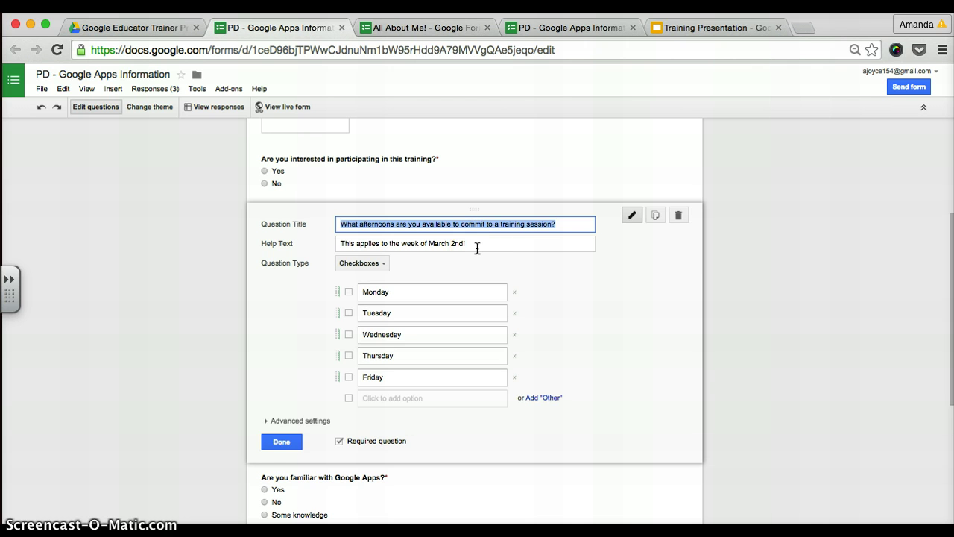
scroll(188, 377, "down", 3)
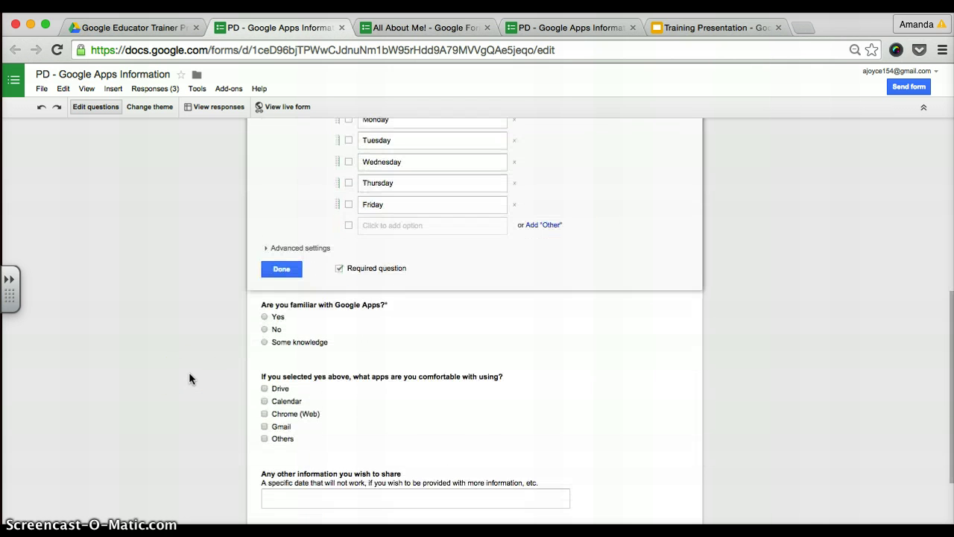
scroll(189, 372, "down", 2)
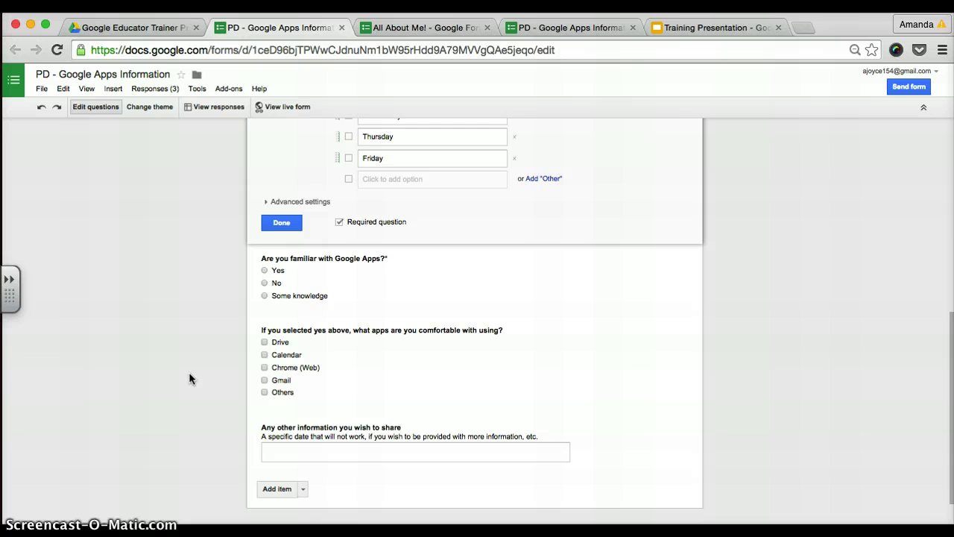
- Examine the setup of the question about comfortable apps and the closing question about any other information to share
left_click(310, 363)
left_click(343, 371)
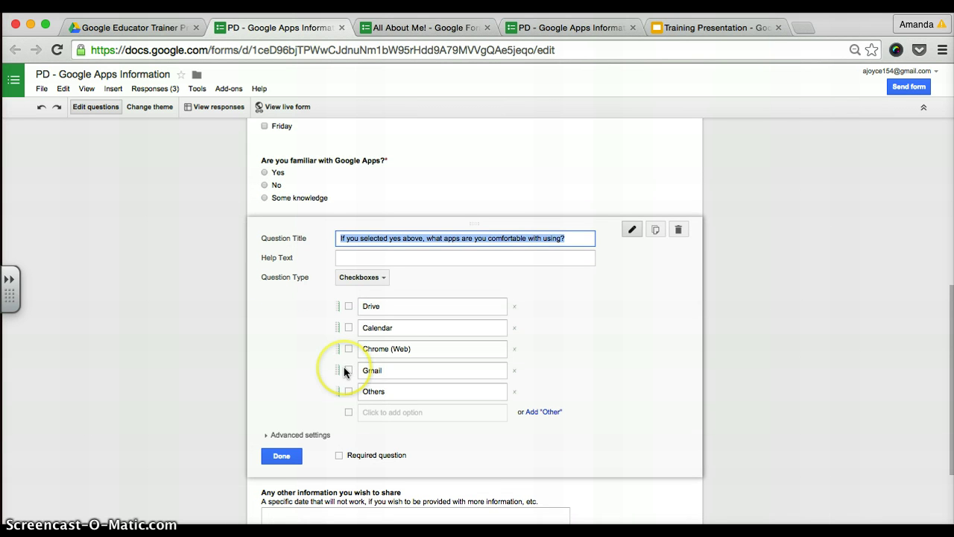
left_click(198, 344)
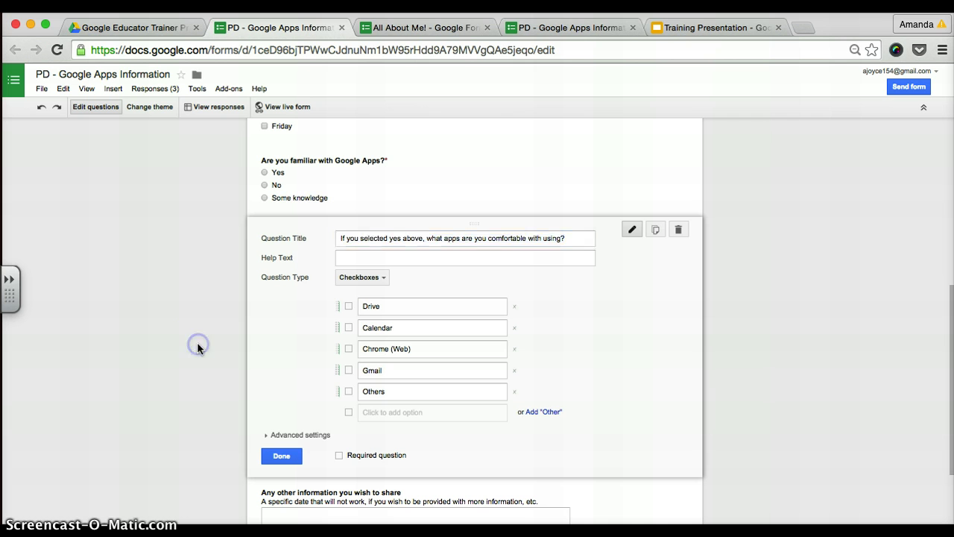
left_click(191, 354)
left_click(285, 458)
left_click(329, 357)
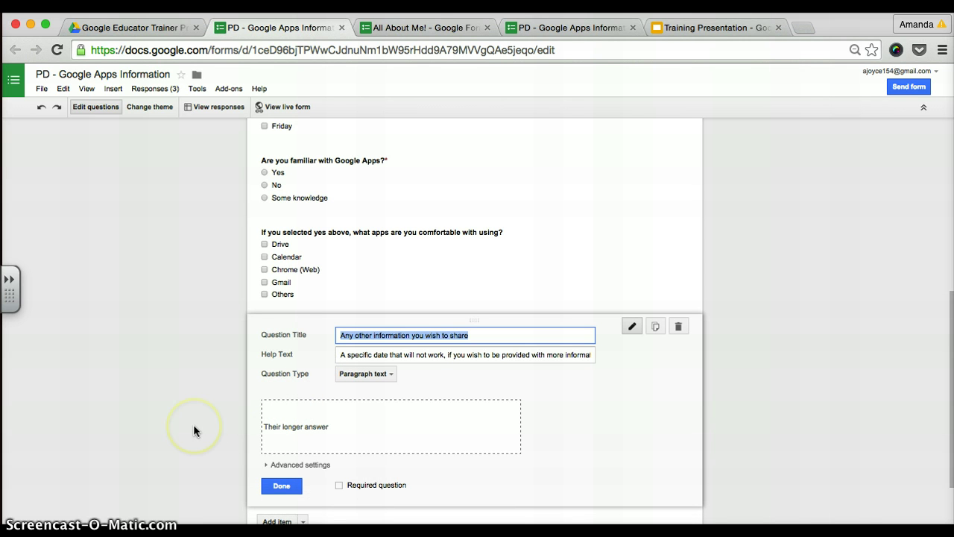
scroll(193, 431, "down", 3)
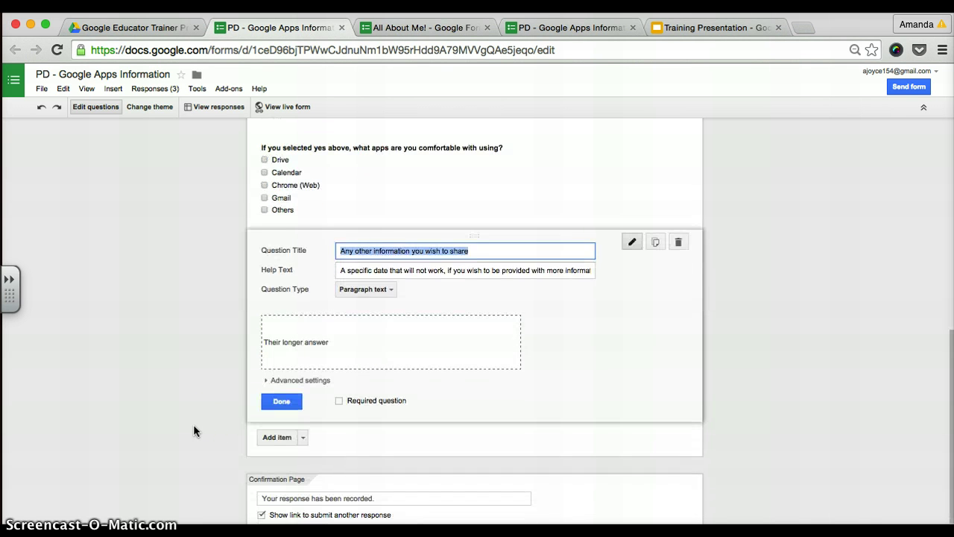
scroll(193, 431, "up", 10)
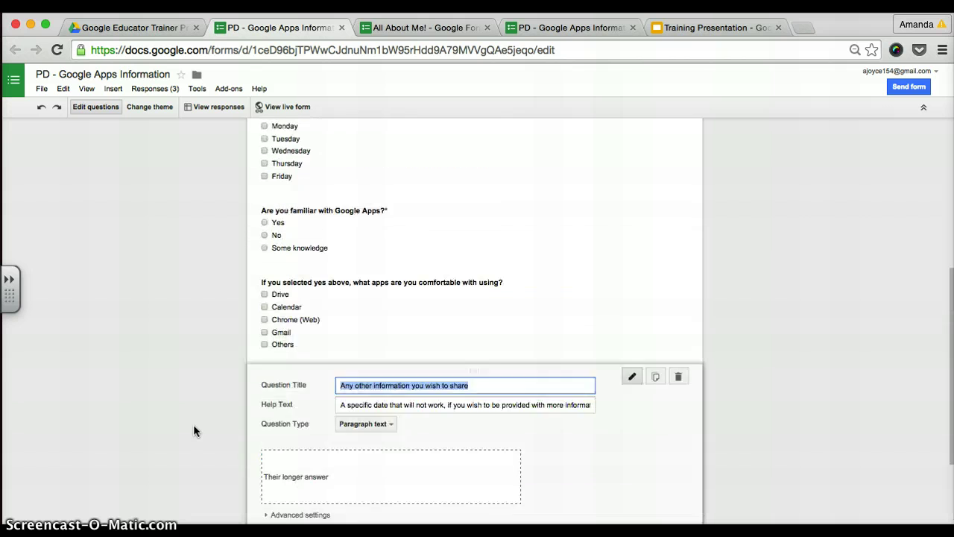
- Return to the All About Me! form, shorten its share link, select the short URL and close the Send form dialog
left_click(397, 30)
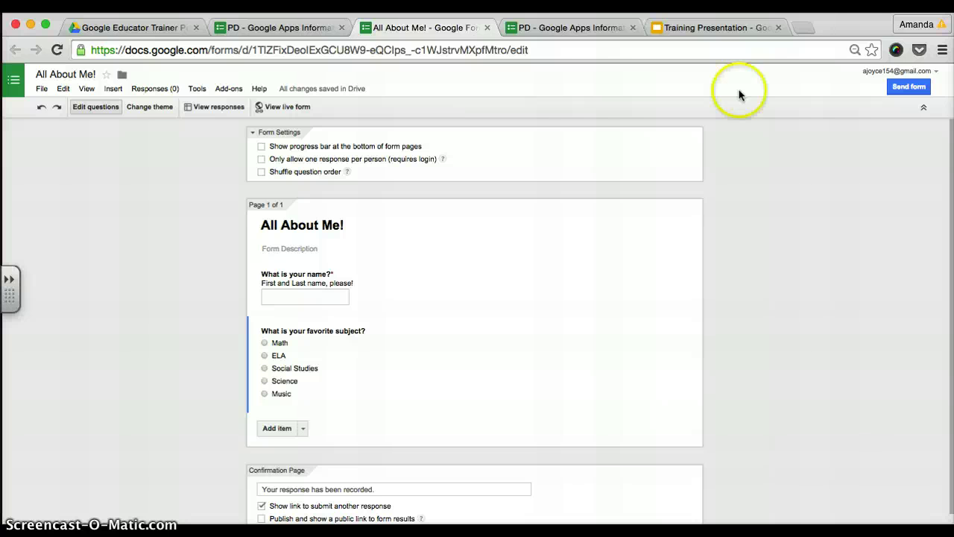
left_click(910, 88)
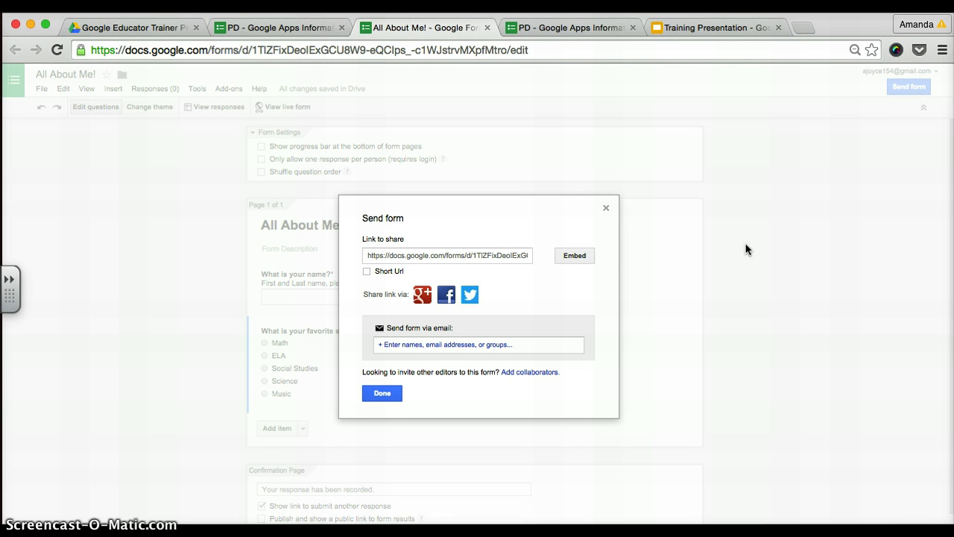
left_click(410, 259)
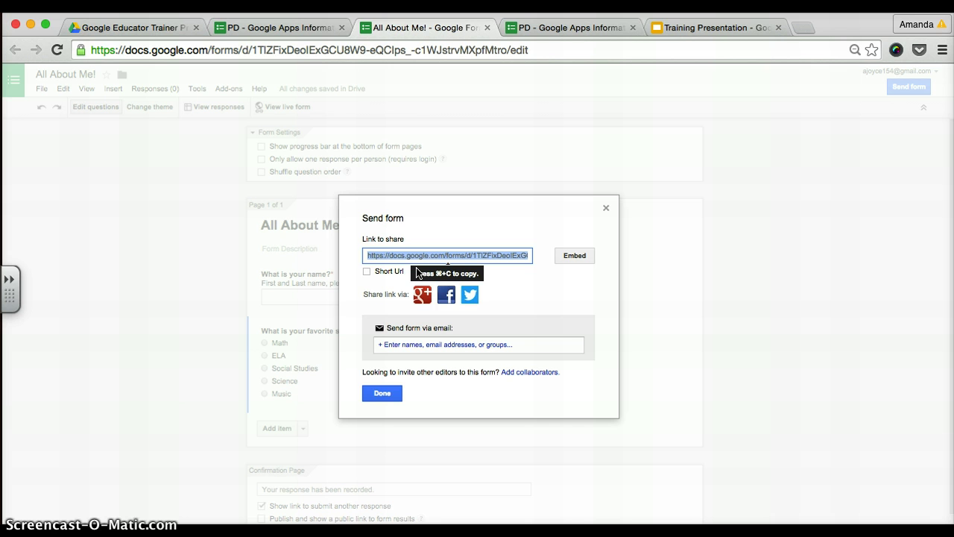
left_click(367, 272)
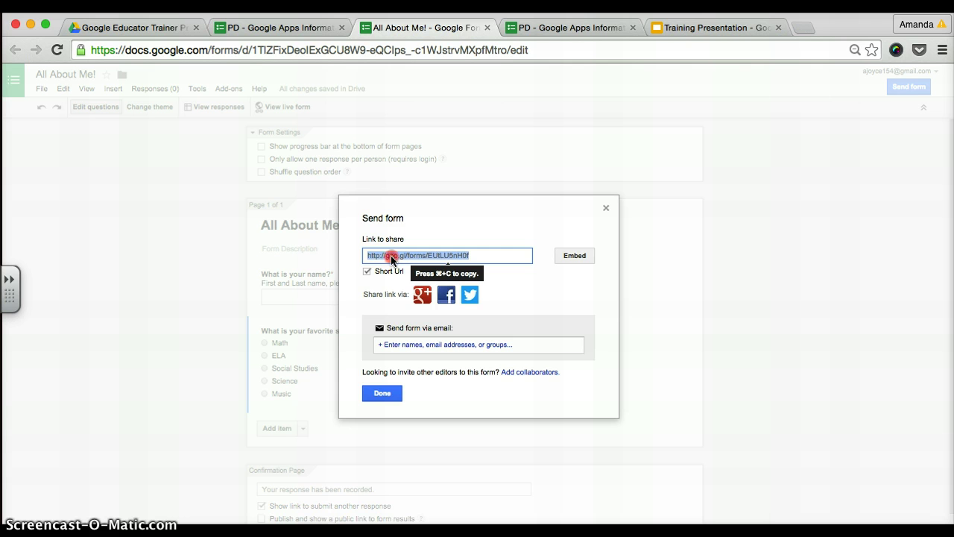
right_click(392, 257)
left_click(413, 263)
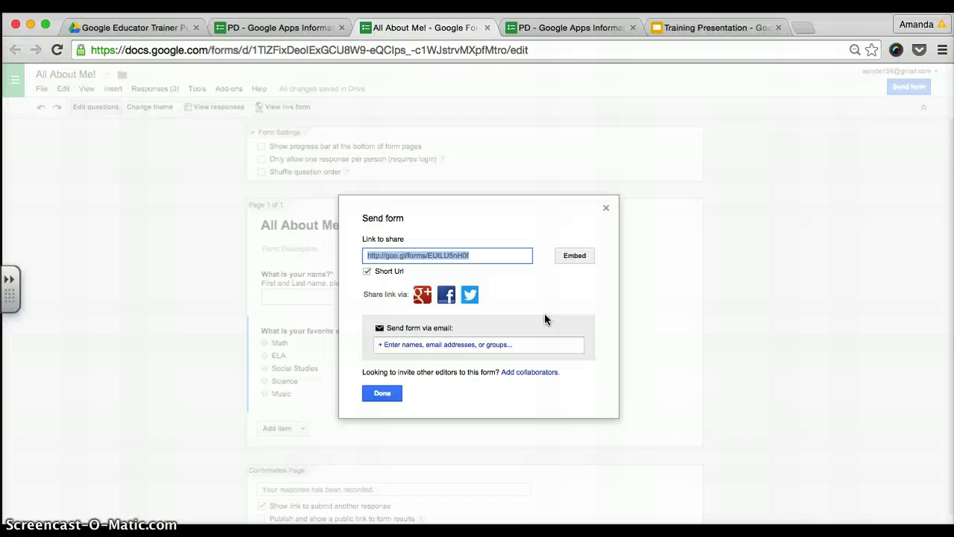
left_click(378, 392)
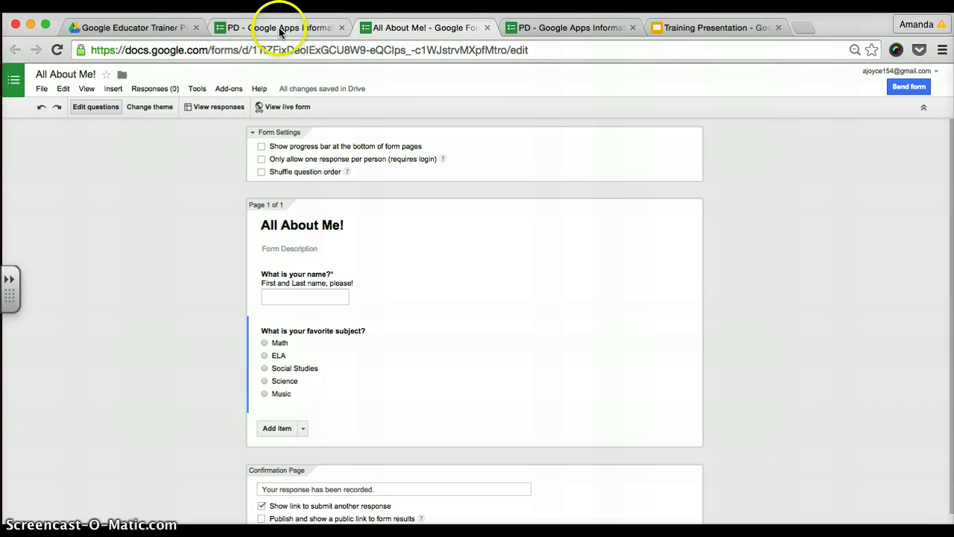
- Open the PD - Google Apps Information (Responses) spreadsheet from Google Drive
left_click(164, 27)
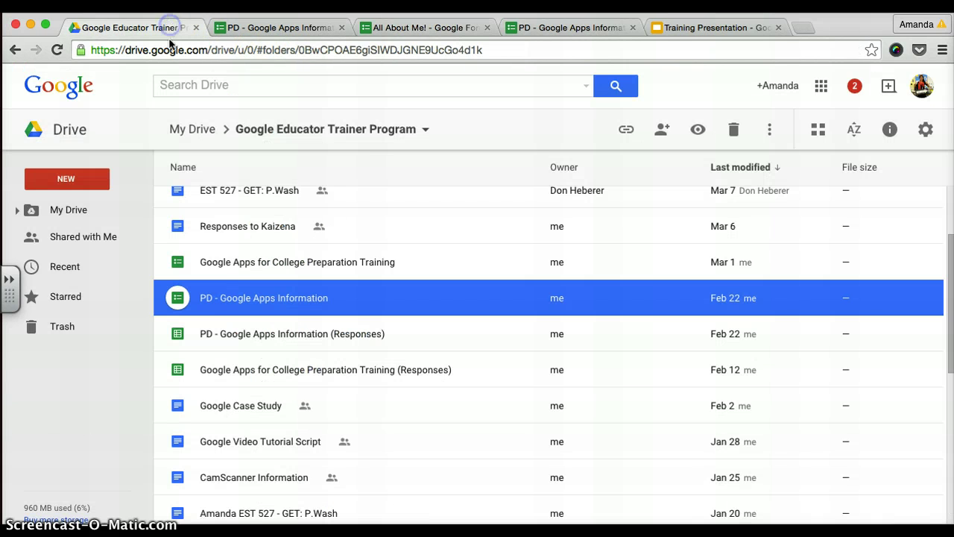
double_click(245, 340)
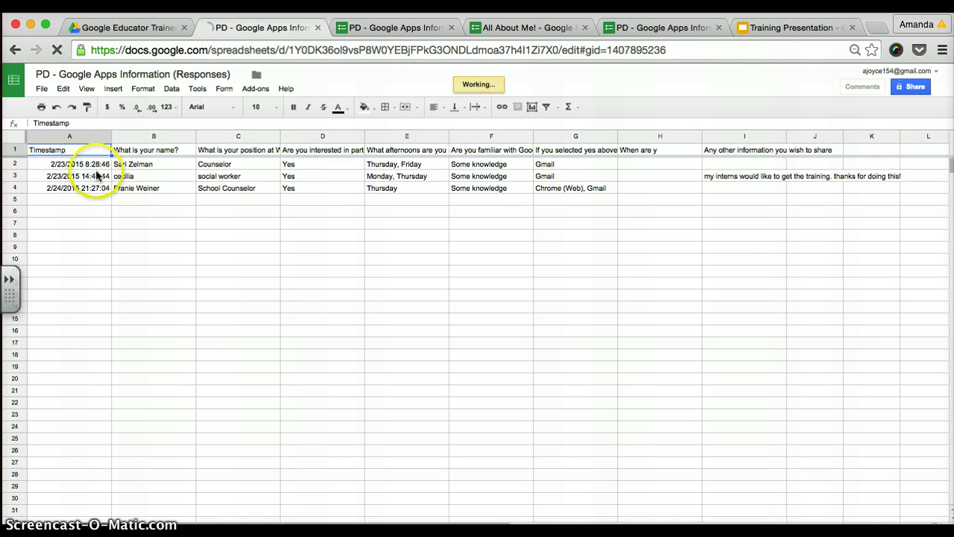
- Examine the question headers across the responses spreadsheet, from the name question through to the one about comfortable apps
scroll(190, 222, "right", 7)
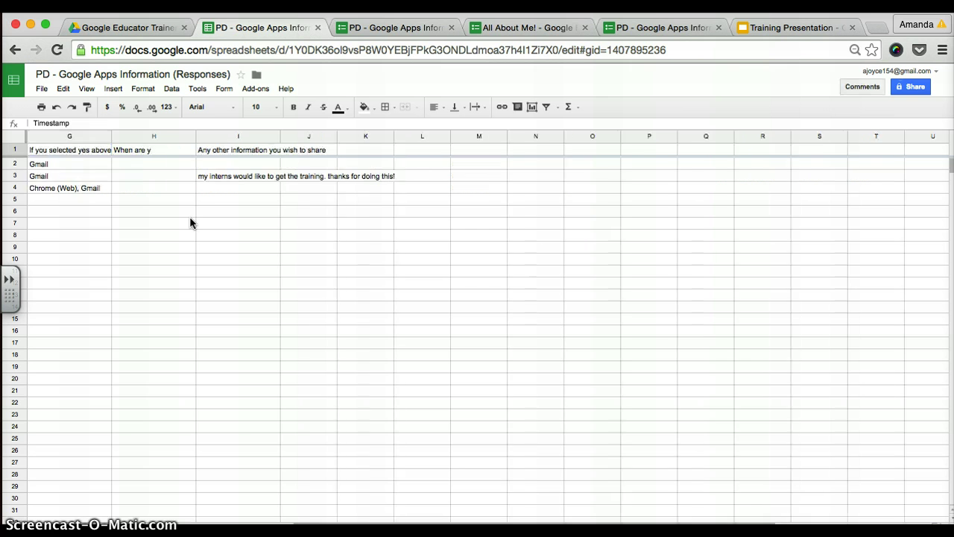
scroll(190, 221, "left", 3)
scroll(189, 222, "left", 4)
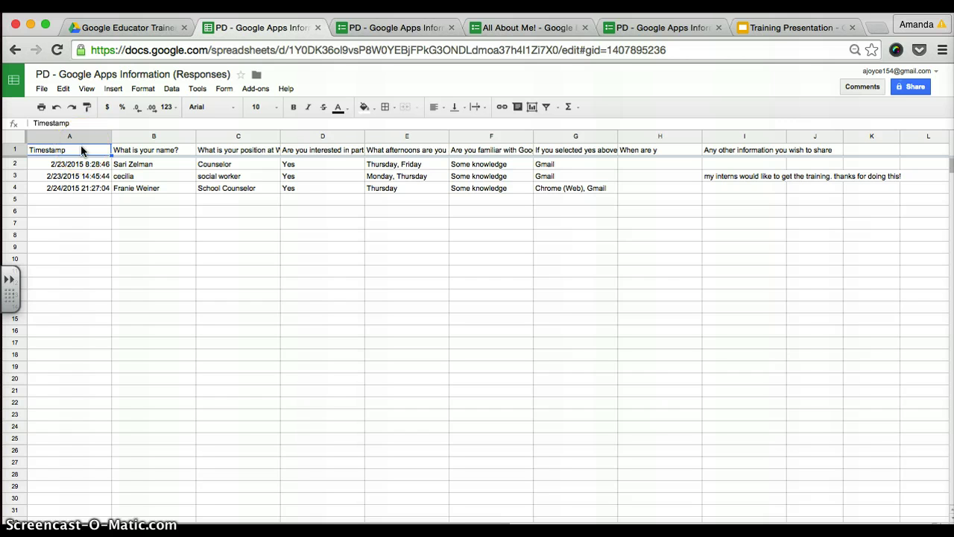
left_click(132, 152)
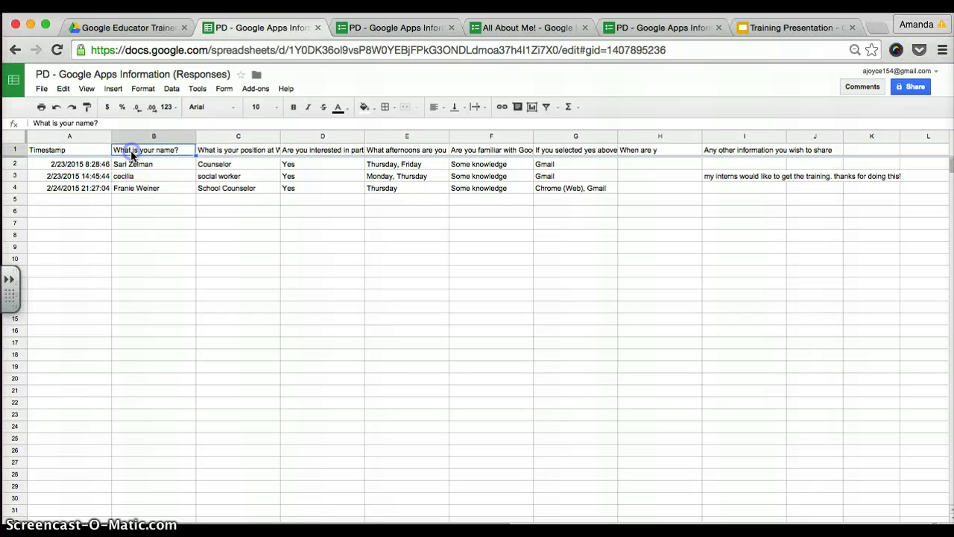
key("Right")
key("Right")
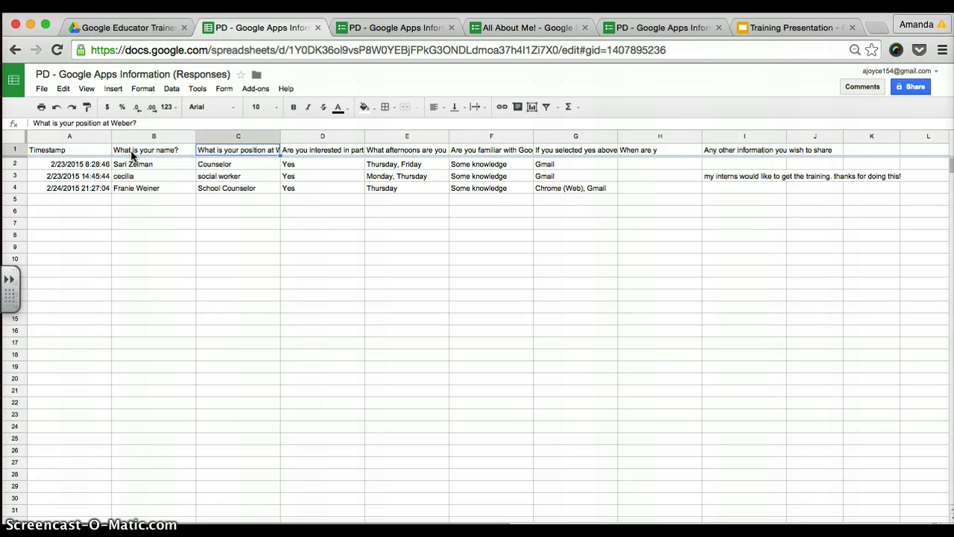
key("Right")
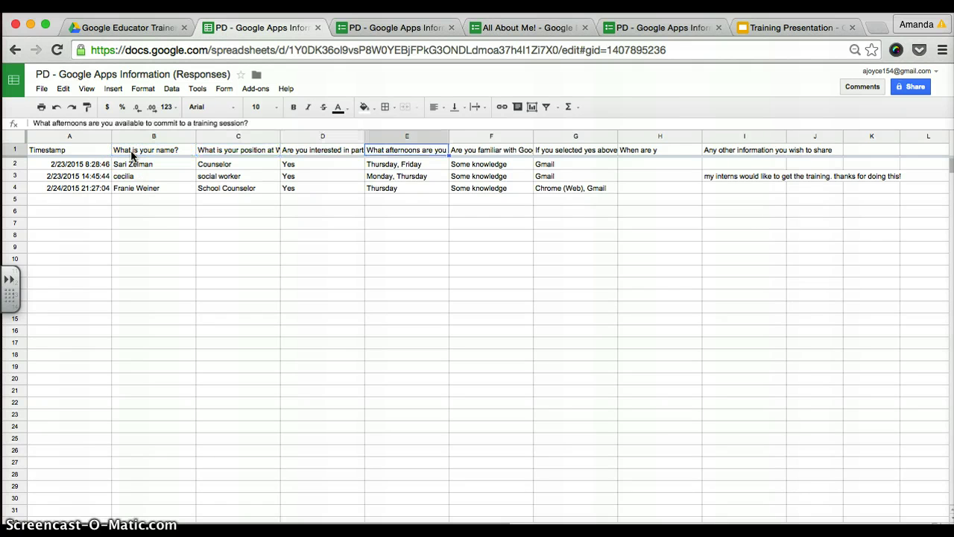
key("Right")
key("Right")
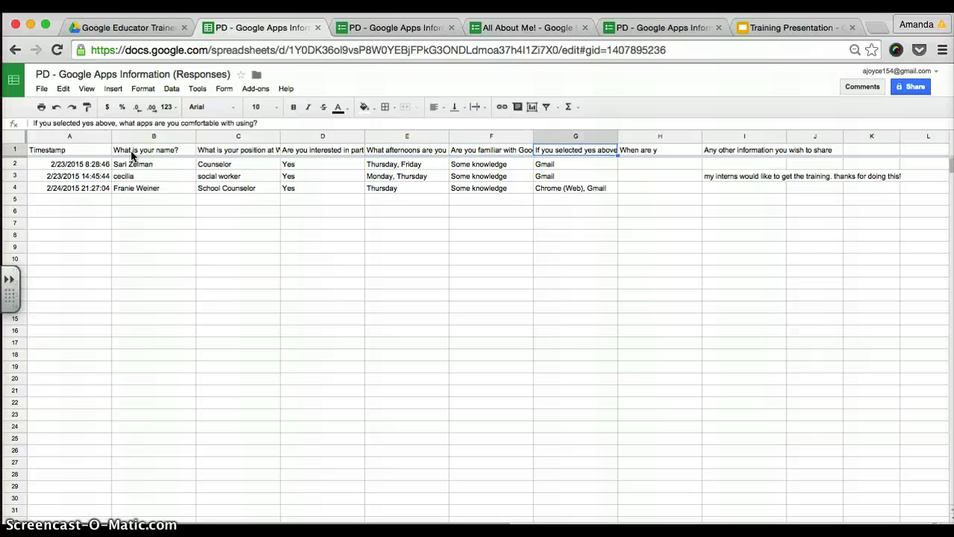
- Examine the individual answers recorded under the question about which apps respondents are comfortable using
key("Down")
key("Down")
key("Down")
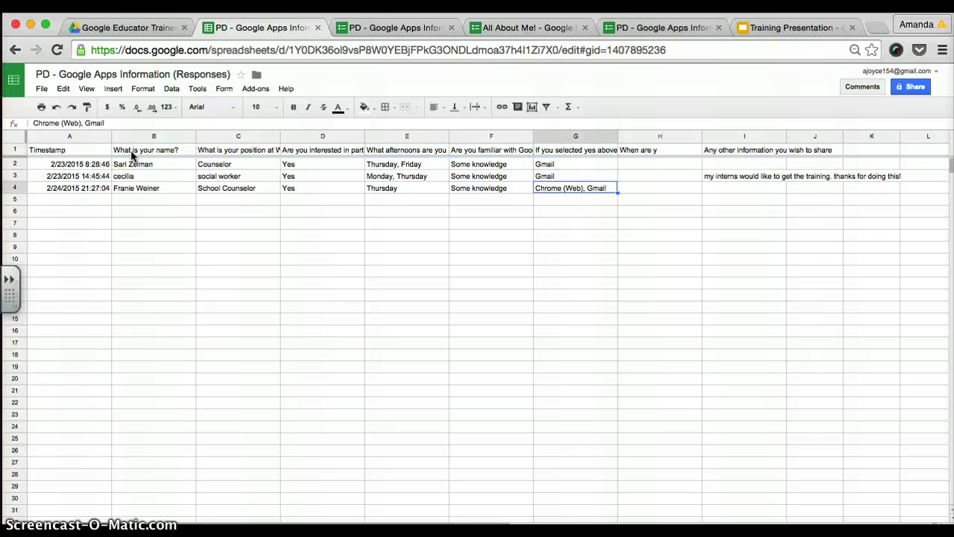
key("Up")
key("Up")
key("Up")
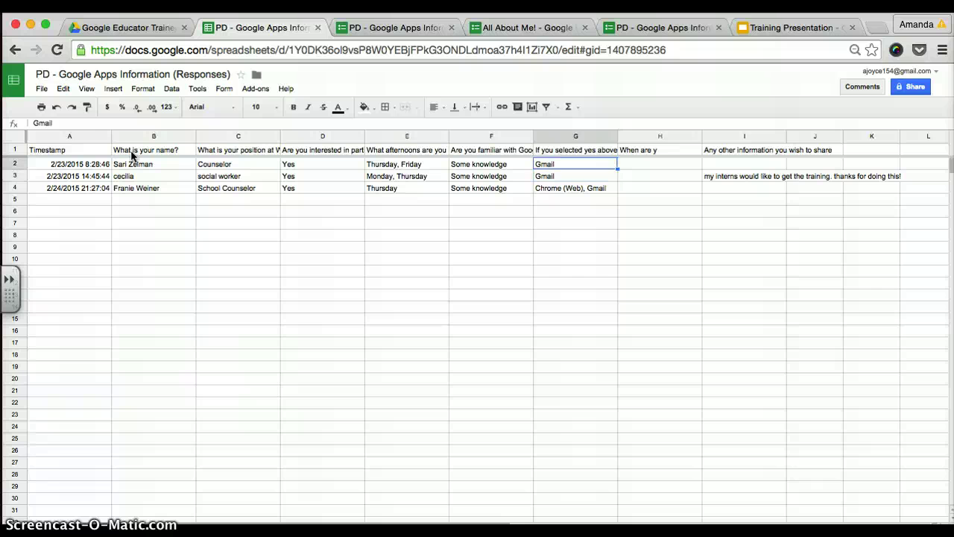
- Open the responses spreadsheet of the All About Me! form and examine its name and favorite subject columns
left_click(521, 28)
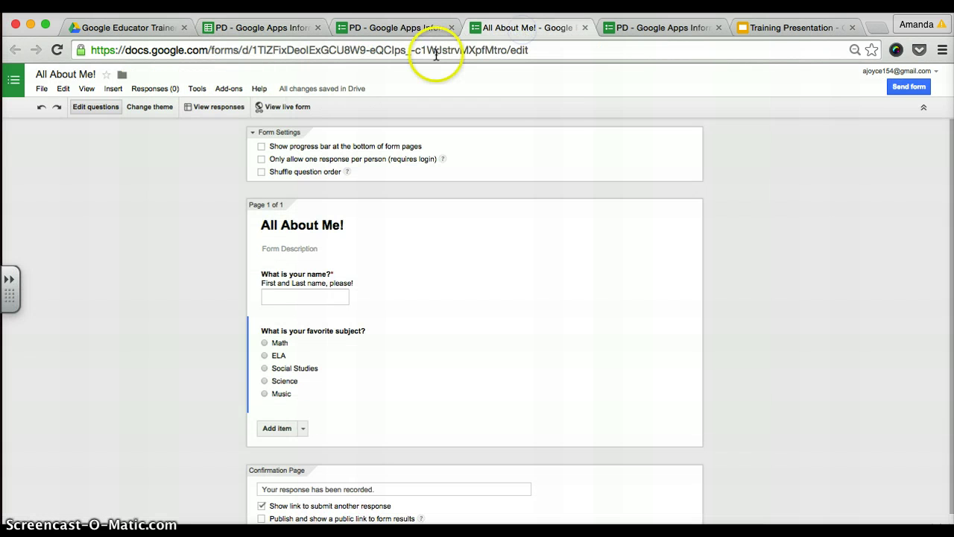
left_click(218, 106)
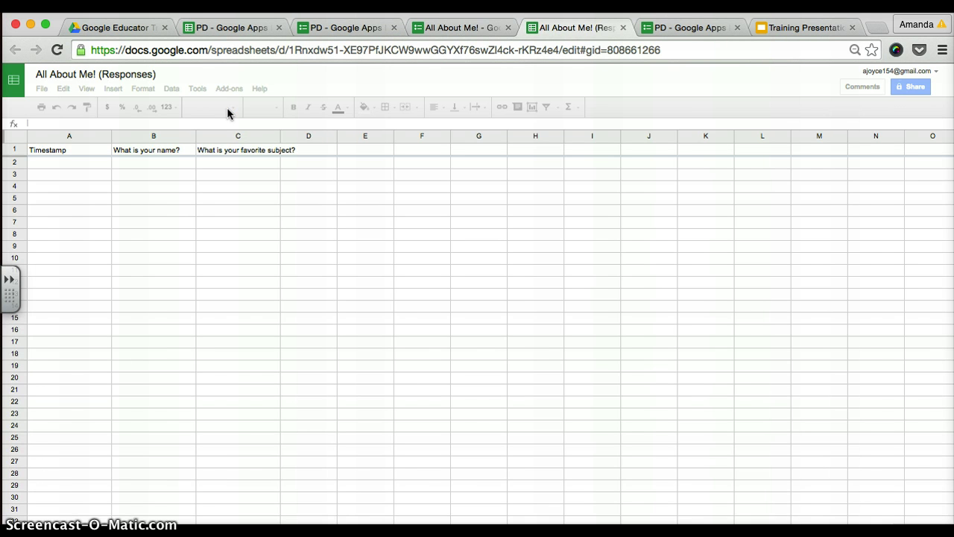
left_click(103, 165)
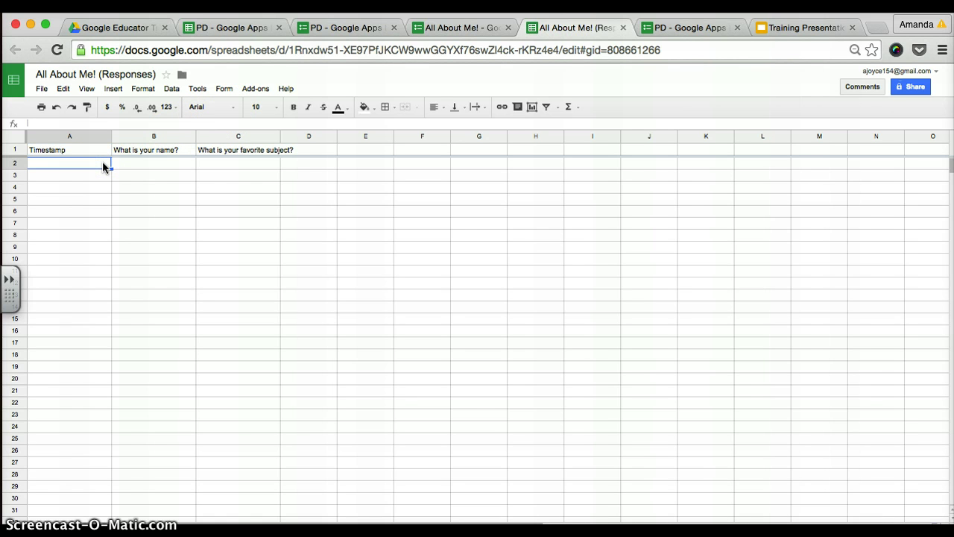
key("Right")
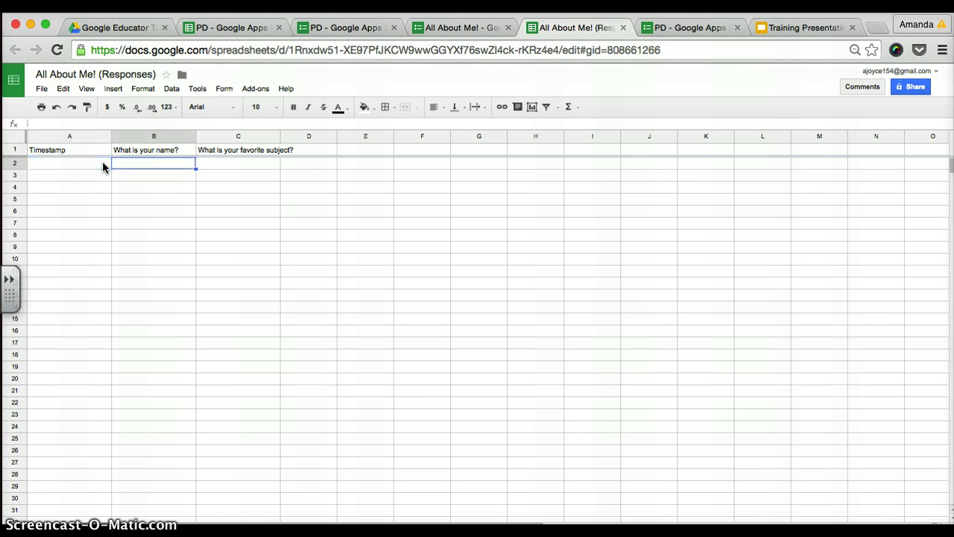
key("Up")
key("Right")
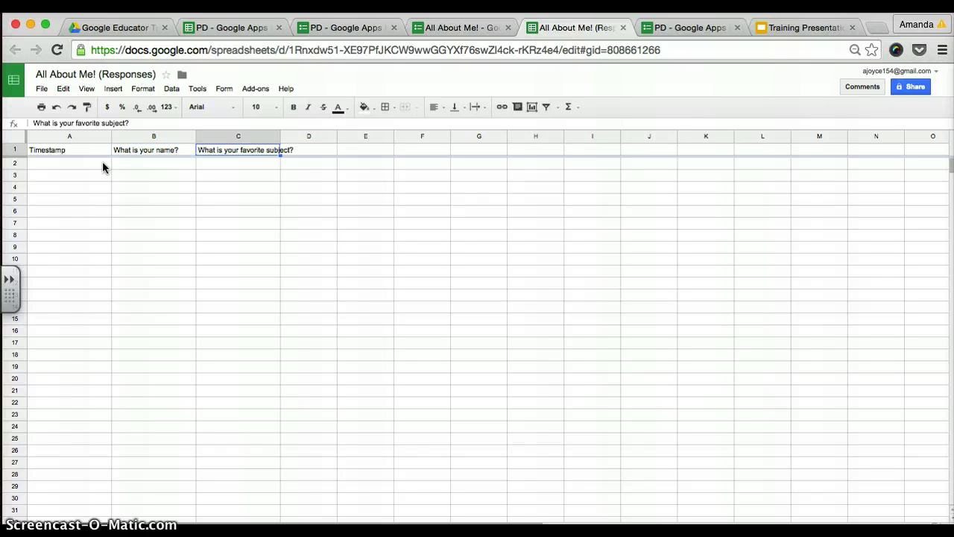
key("Left")
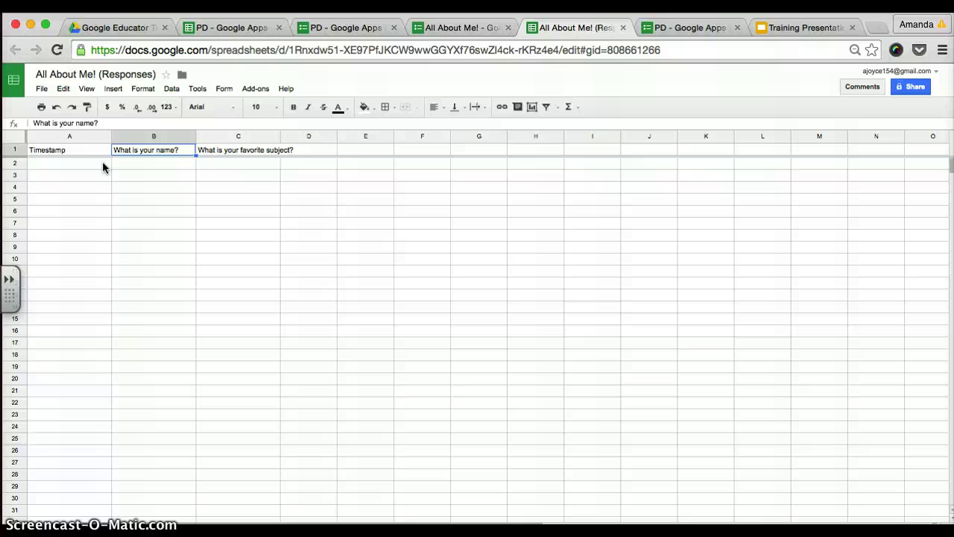
key("Right")
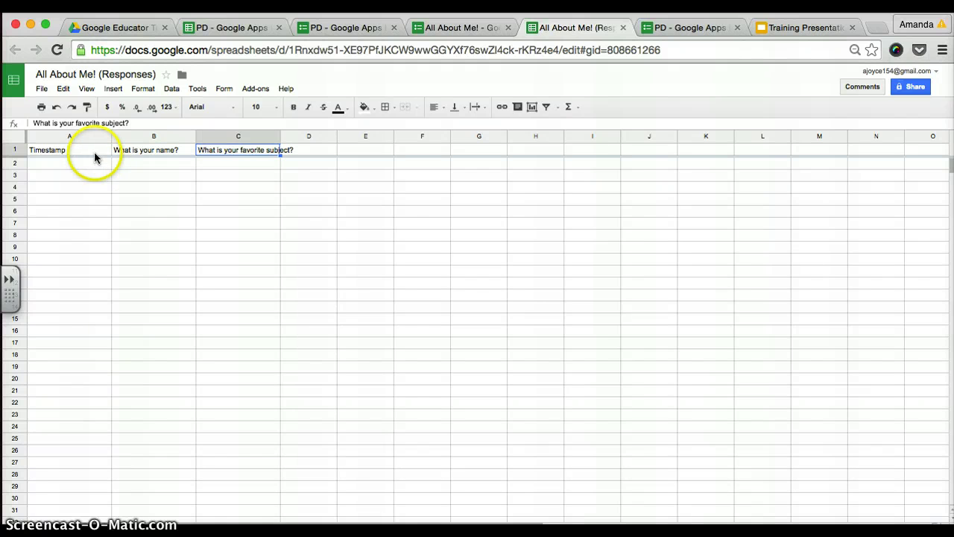
- Return to the Google Educator Trainer Program folder in Google Drive and look over the form files and their matching responses spreadsheets
left_click(115, 27)
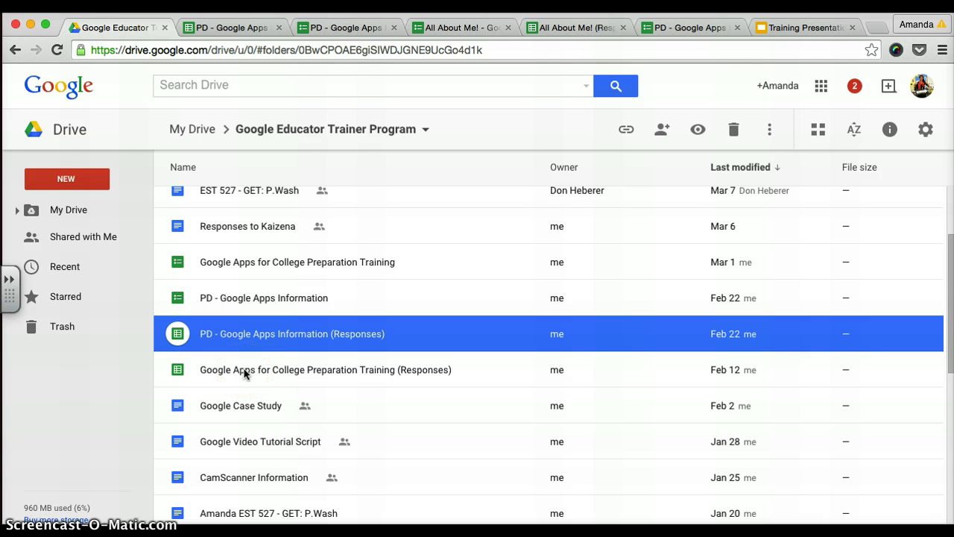
left_click(231, 307)
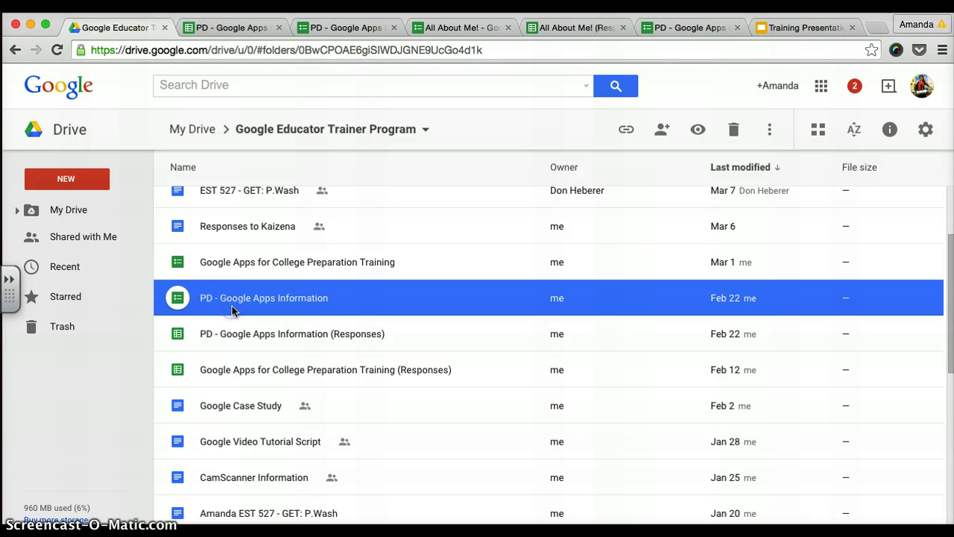
left_click(238, 342)
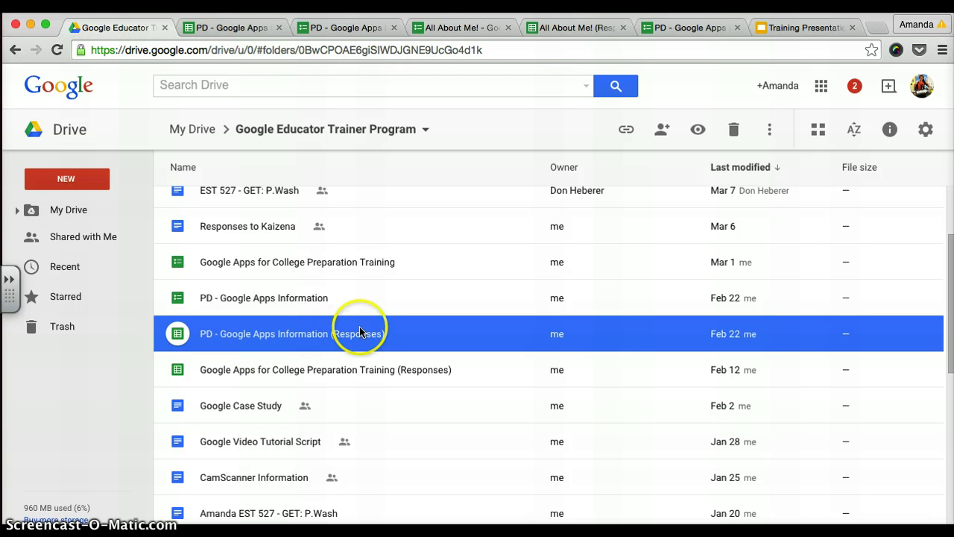
scroll(343, 356, "up", 3)
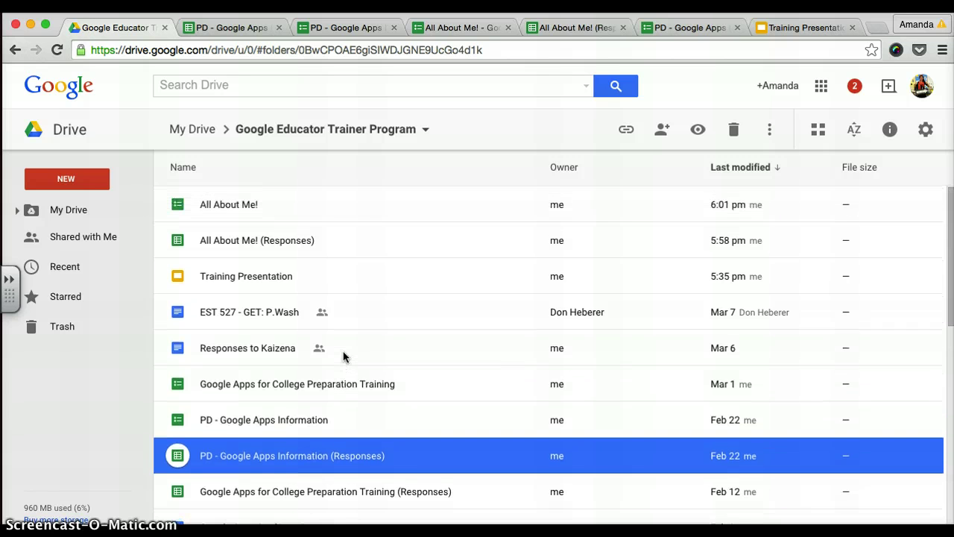
scroll(343, 356, "down", 3)
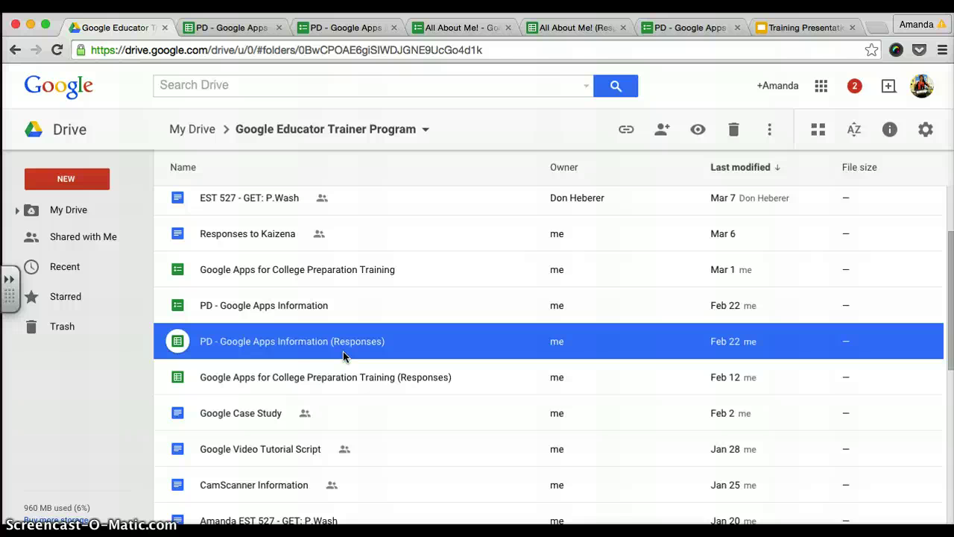
scroll(343, 354, "up", 3)
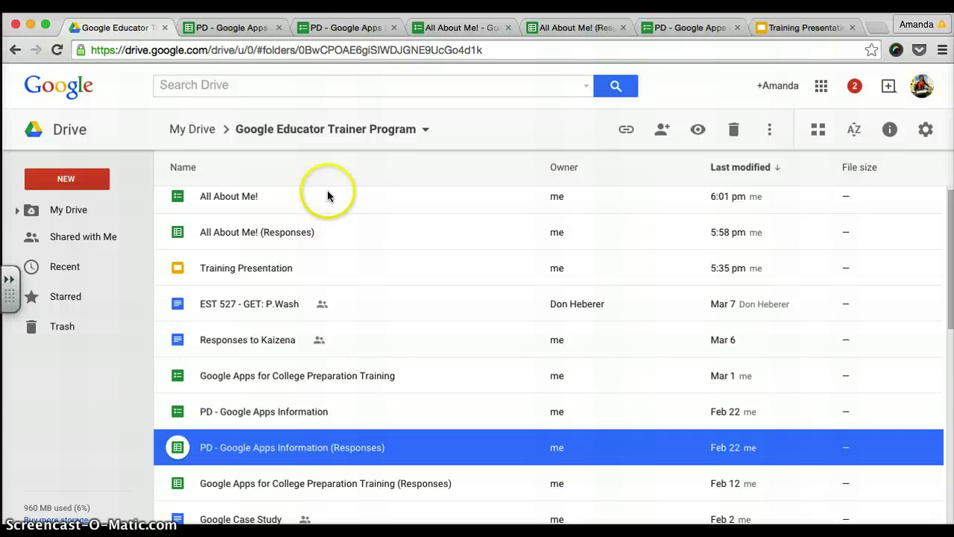
- Revisit the PD - Google Apps Information (Responses) spreadsheet and switch to the Training Presentation in Google Slides
left_click(243, 29)
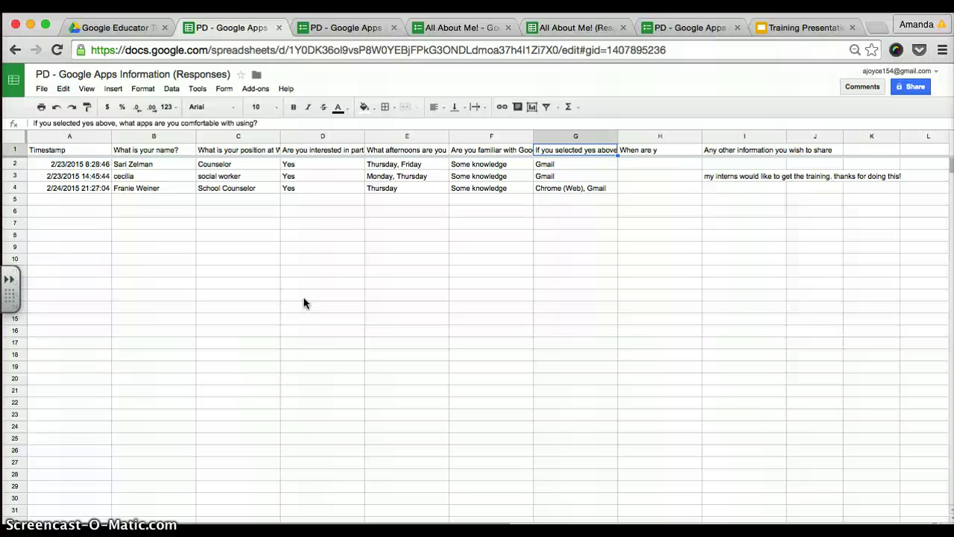
left_click(809, 26)
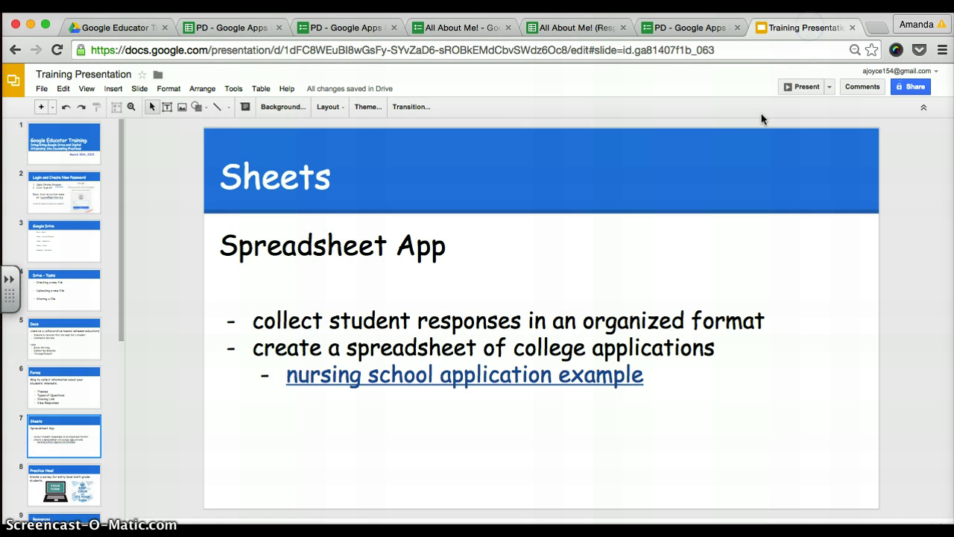